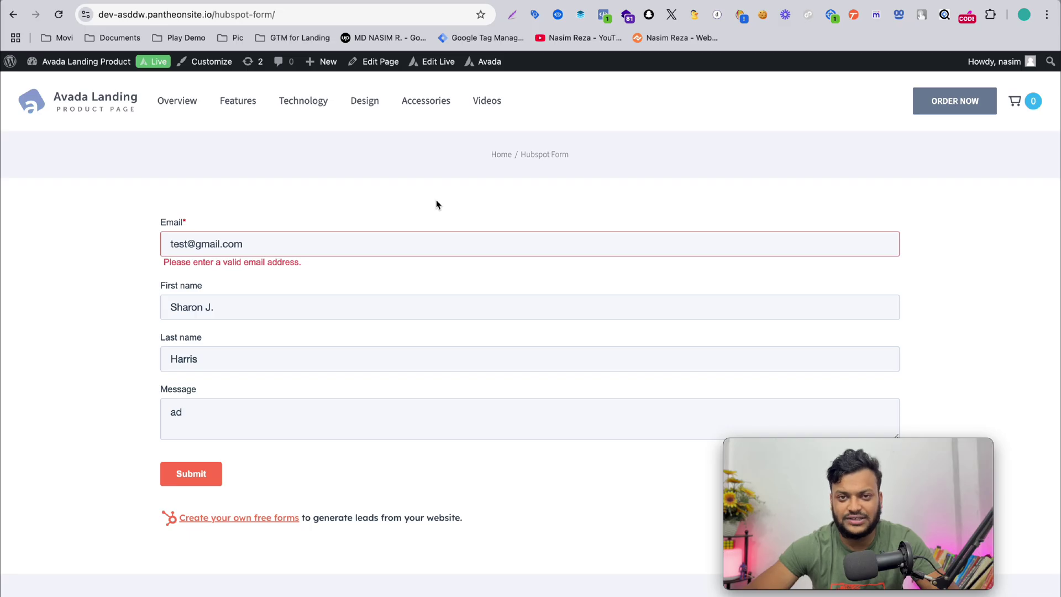
Load the site's home page, then return to the Tag Manager workspace.
click(415, 14)
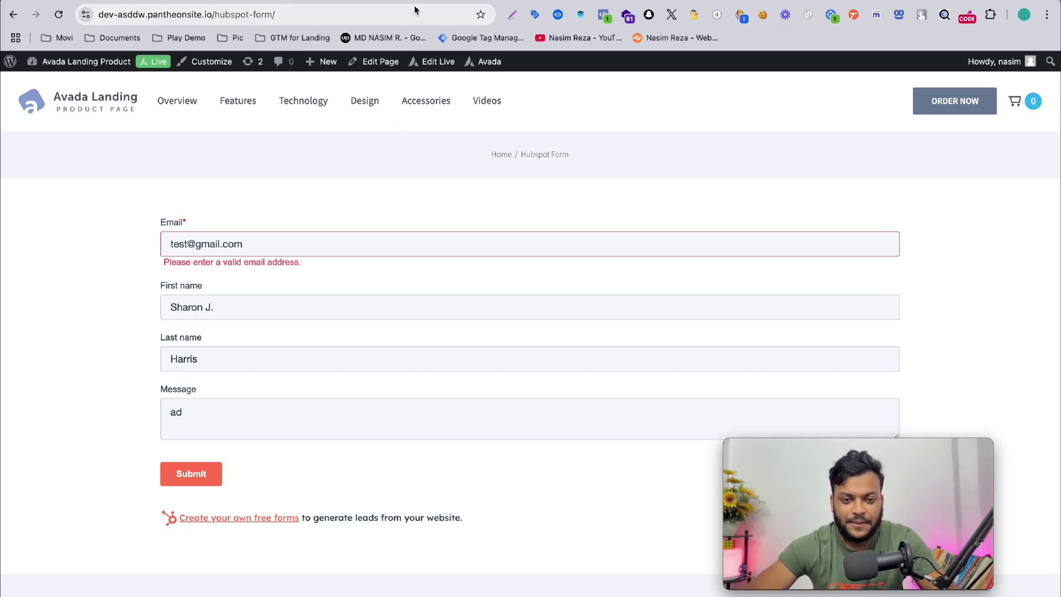
key(Return)
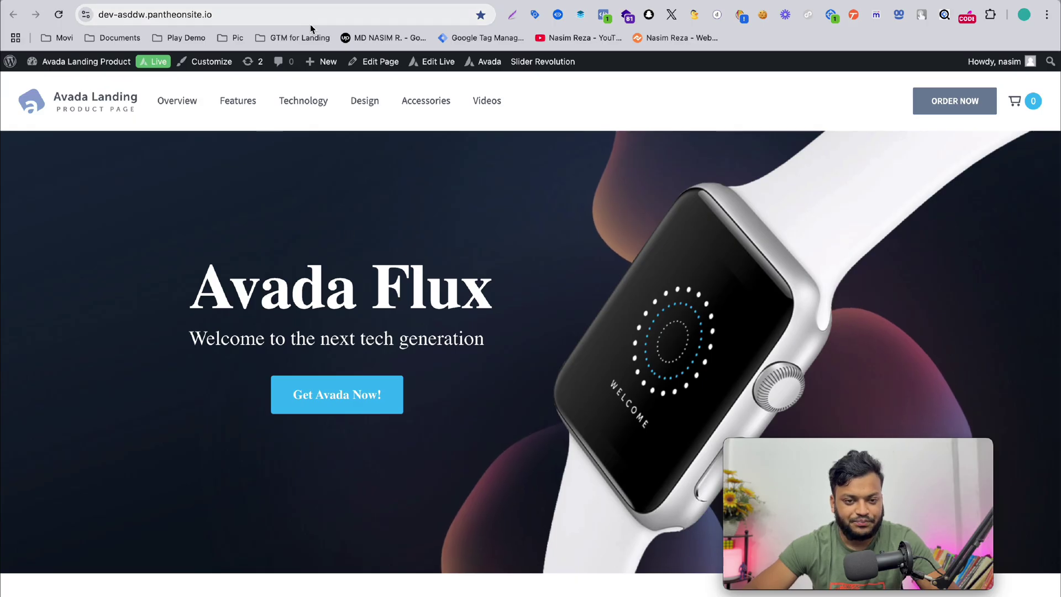
click(147, 2)
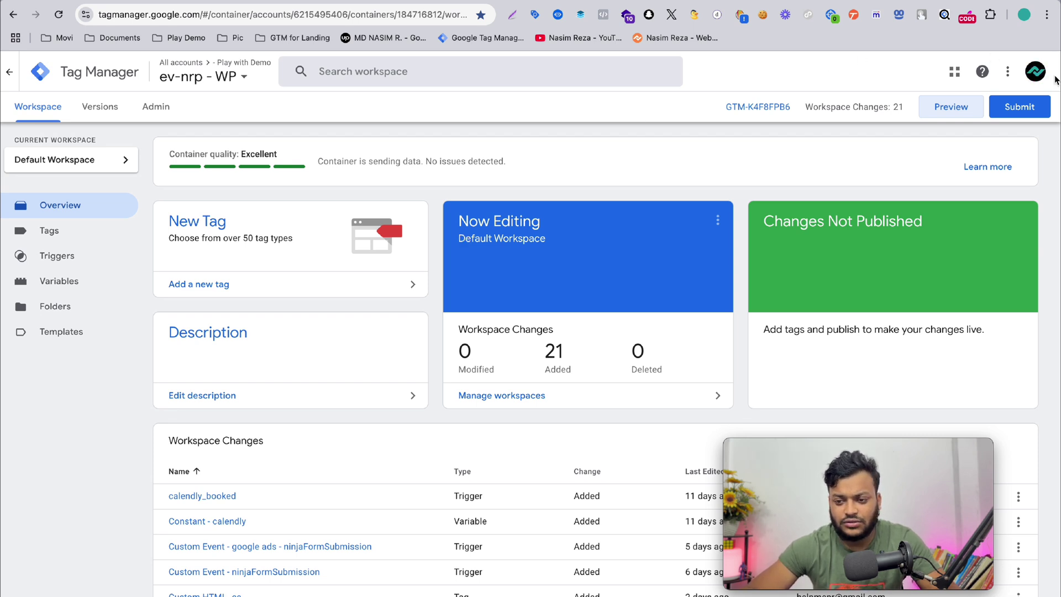
Look over the container's install code snippets, close them, and launch Preview mode.
click(768, 108)
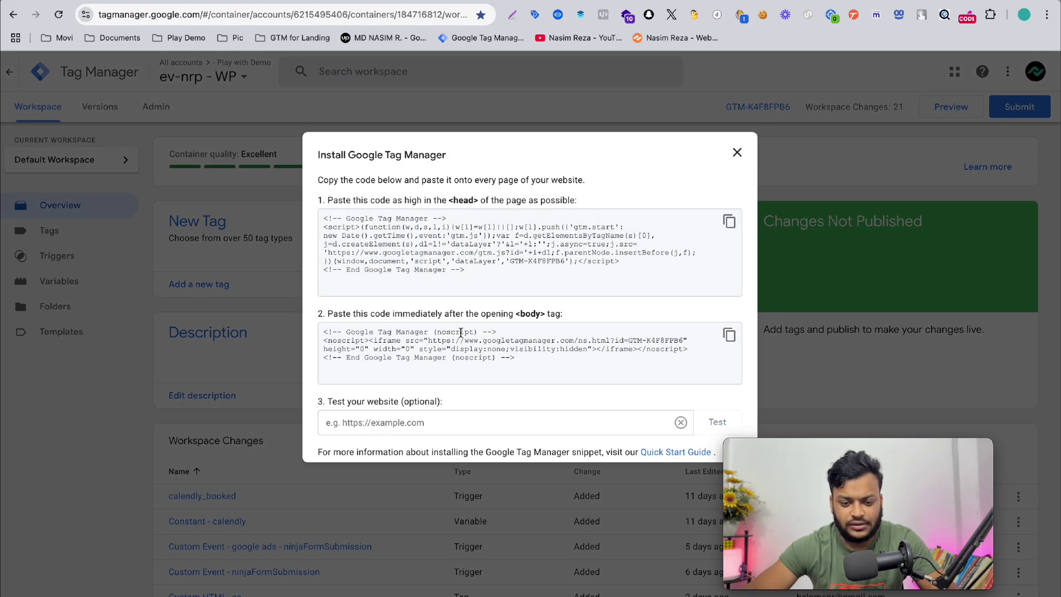
click(348, 215)
click(456, 276)
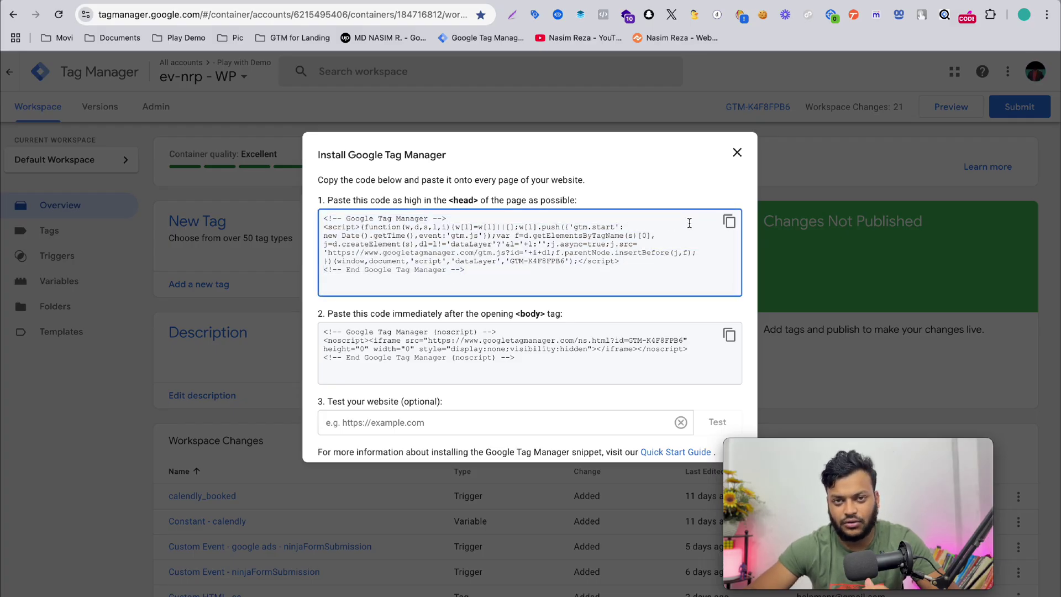
click(737, 153)
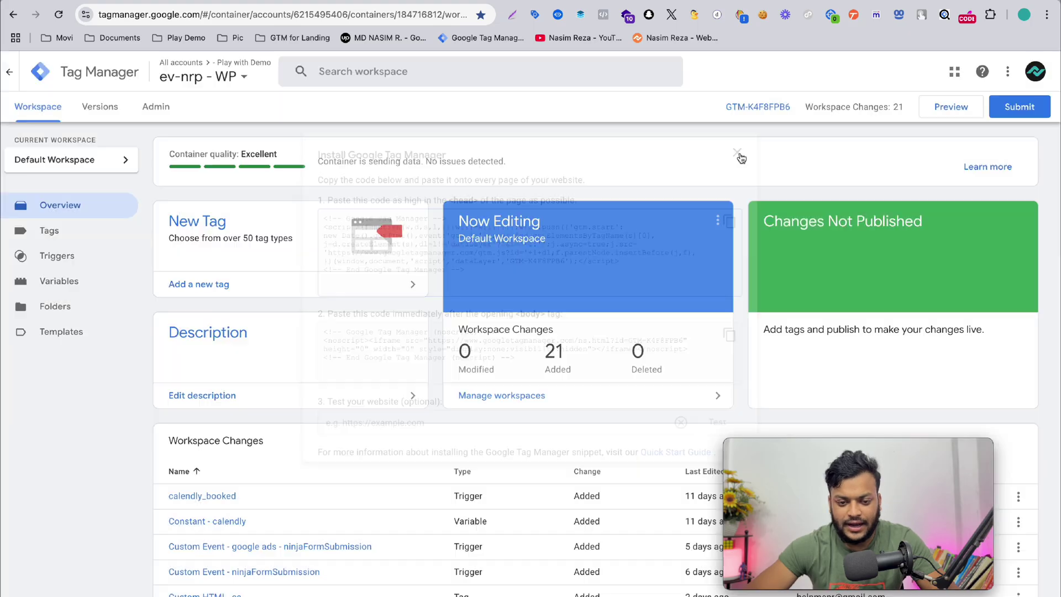
click(968, 115)
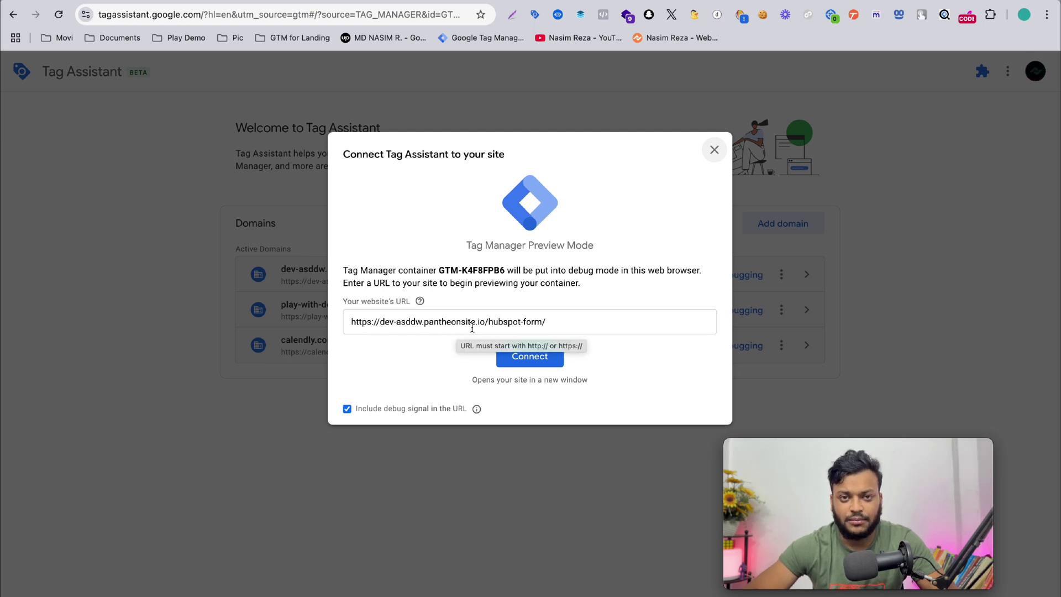
Connect Tag Assistant for GTM-K4F8FPB6 to the hubspot-form page URL.
click(526, 360)
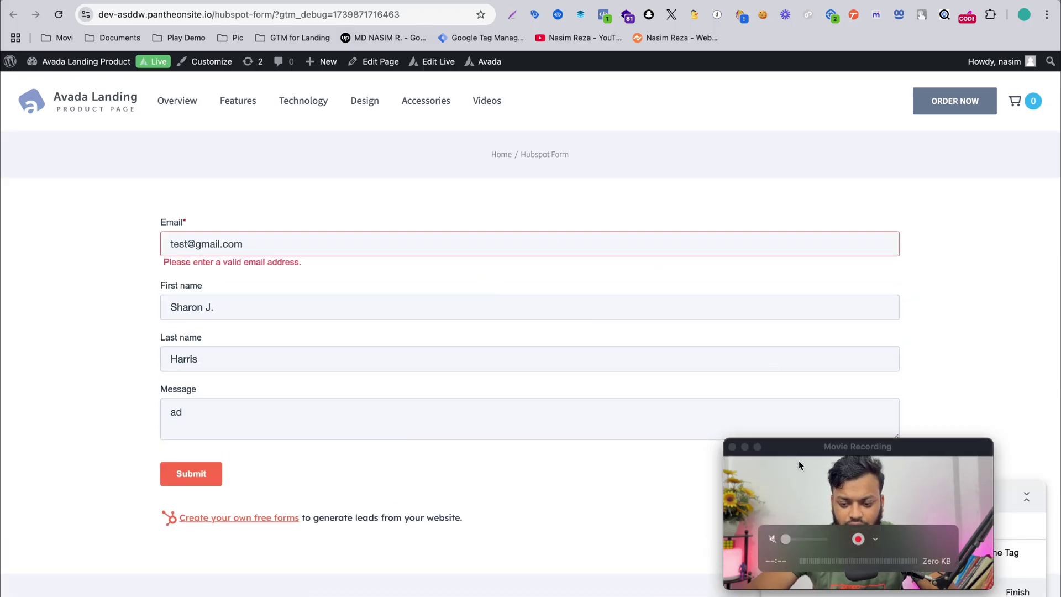
Dismiss Tag Assistant's connection confirmation and go back to the HubSpot form page.
drag(798, 459, 531, 457)
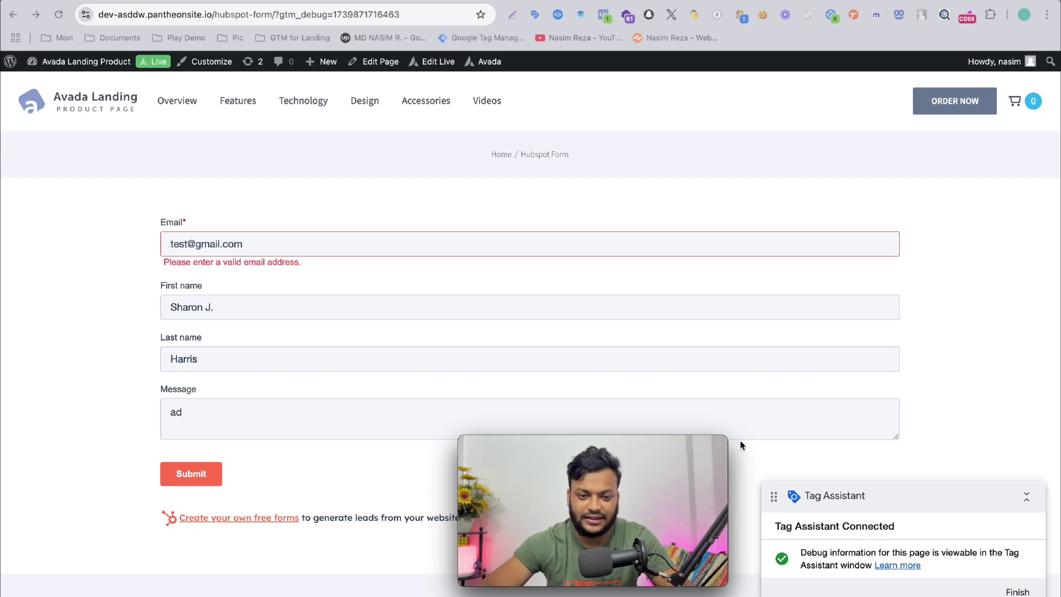
key(super+grave)
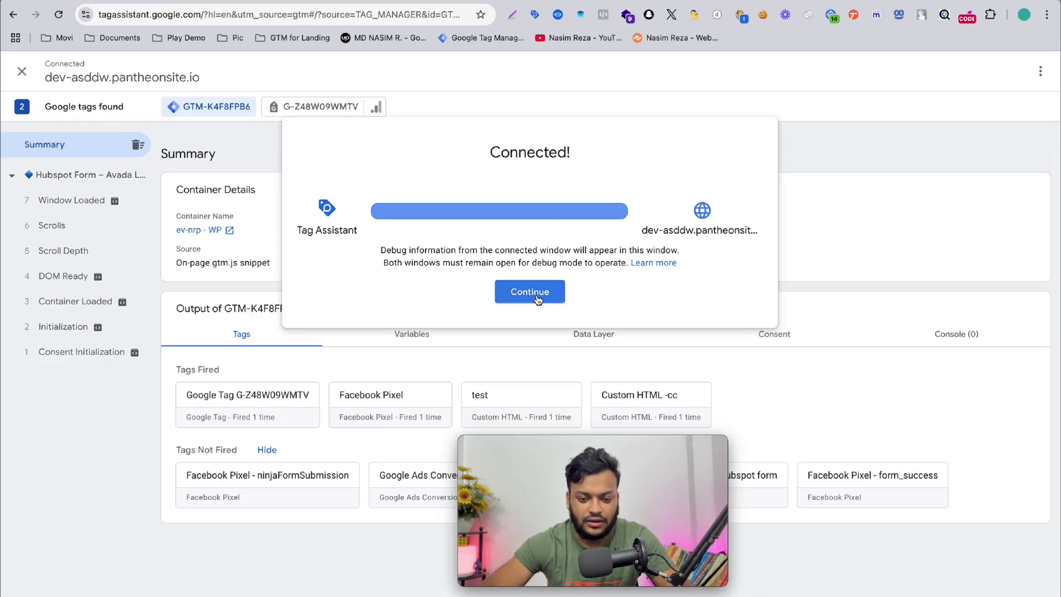
click(531, 295)
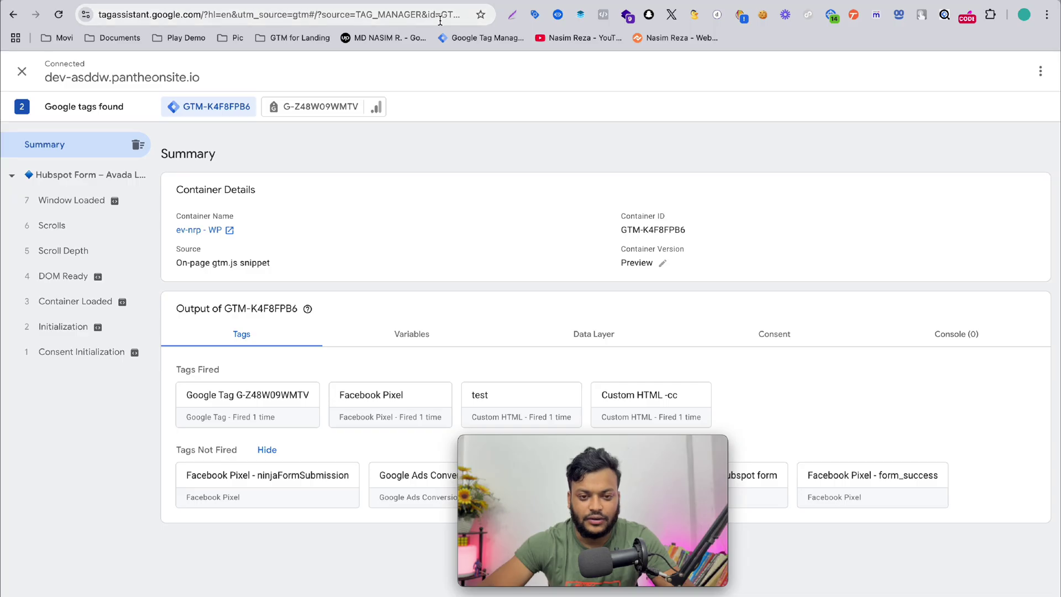
key(super+grave)
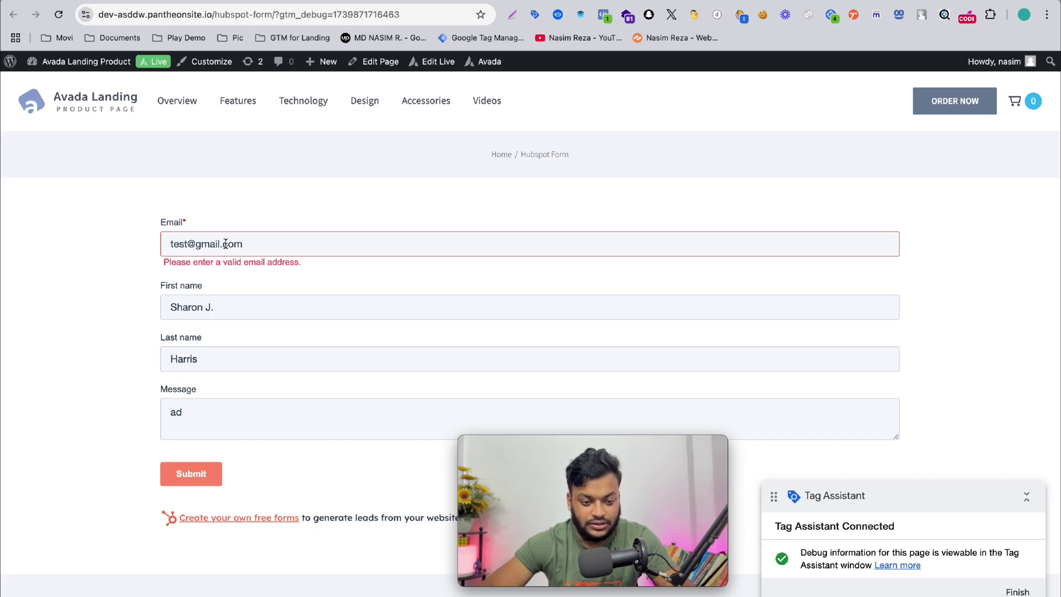
Add 'df' to the Email field and submit the HubSpot form.
click(184, 247)
text(df)
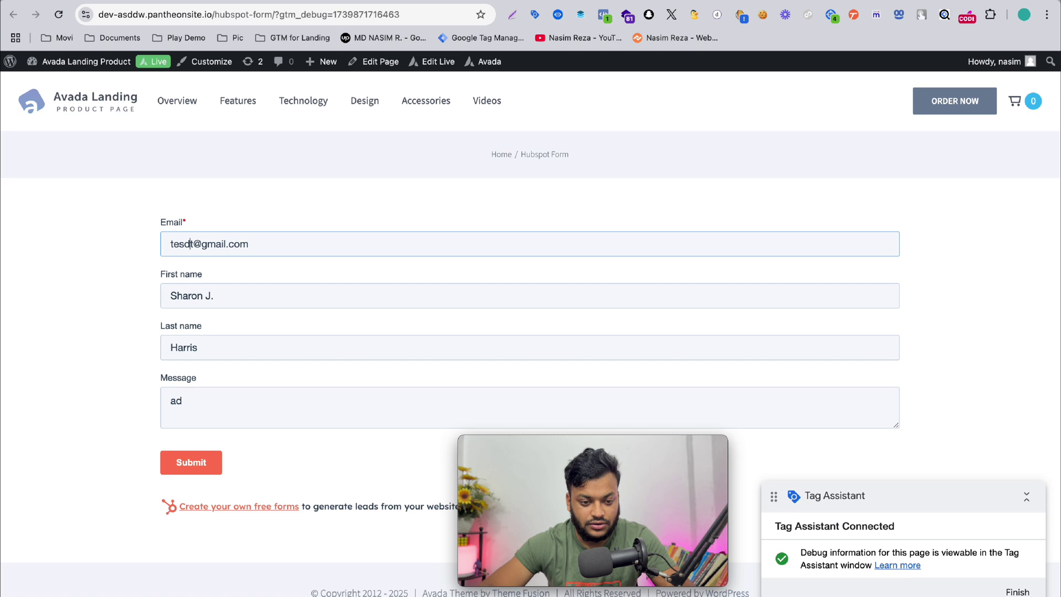
click(194, 463)
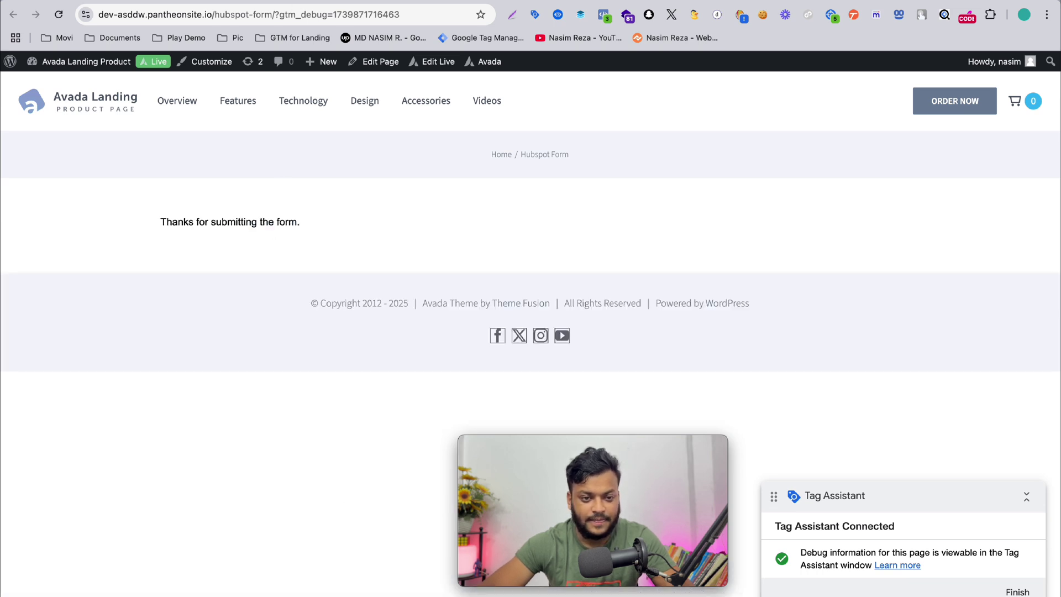
Review the Tags Fired and Tags Not Fired lists for the form_success event.
click(238, 4)
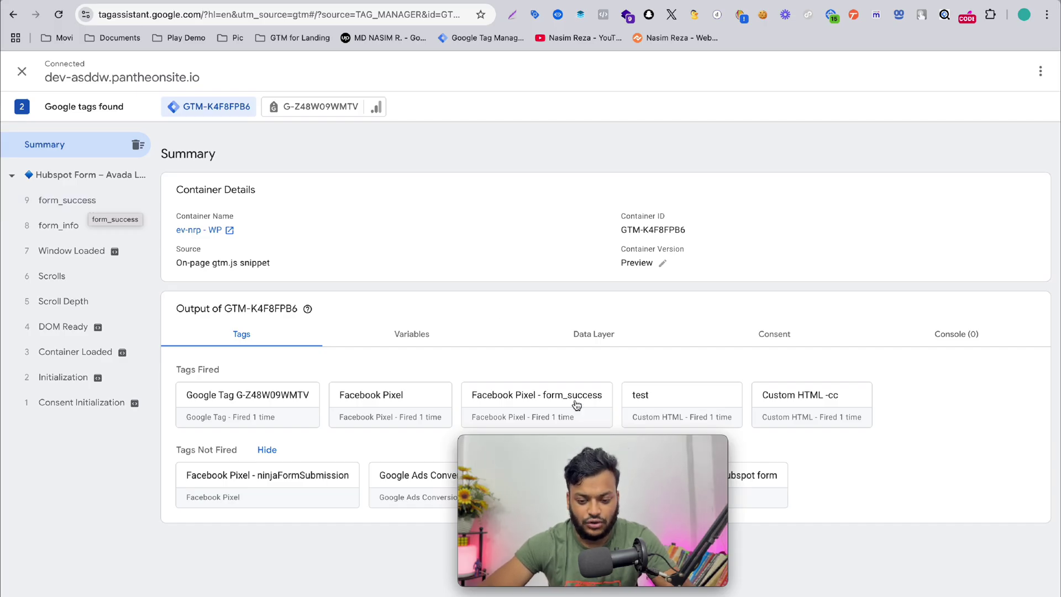
drag(553, 480, 844, 503)
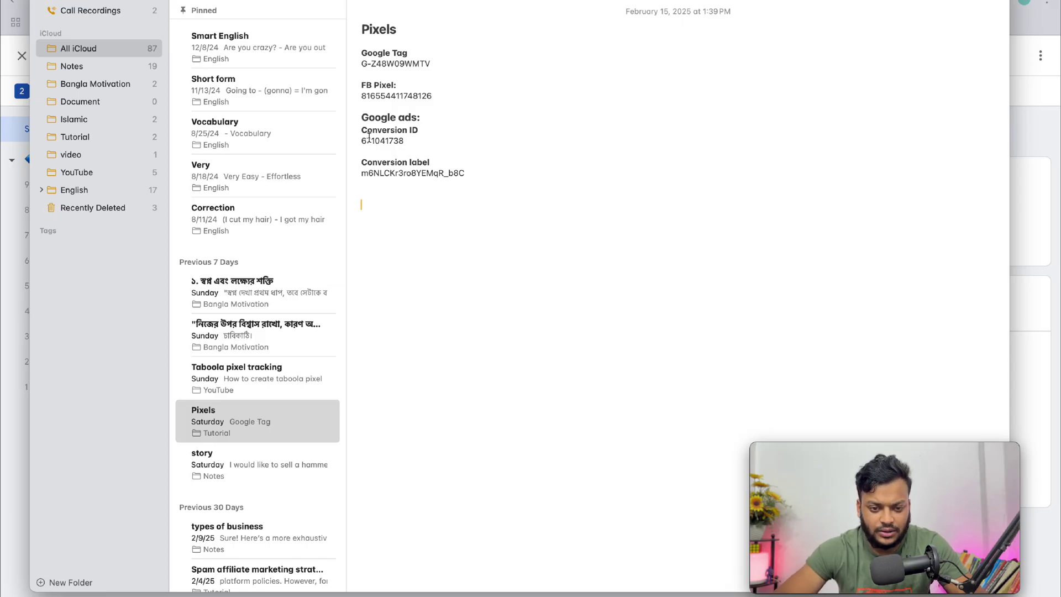
Copy the Google Ads Conversion ID from the Pixels note and return to Tag Manager.
double_click(379, 142)
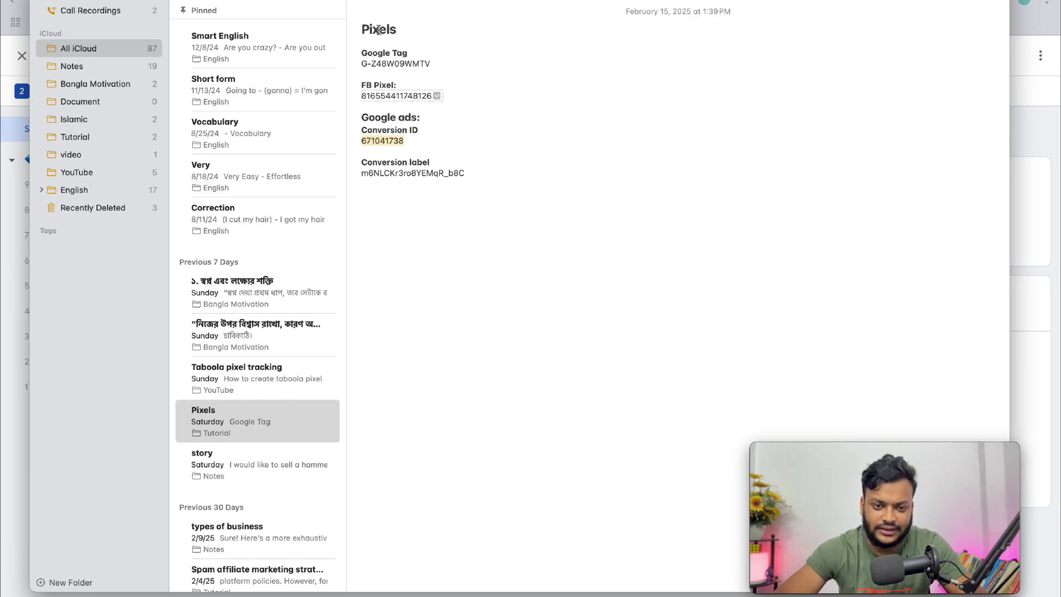
drag(414, 1, 437, 35)
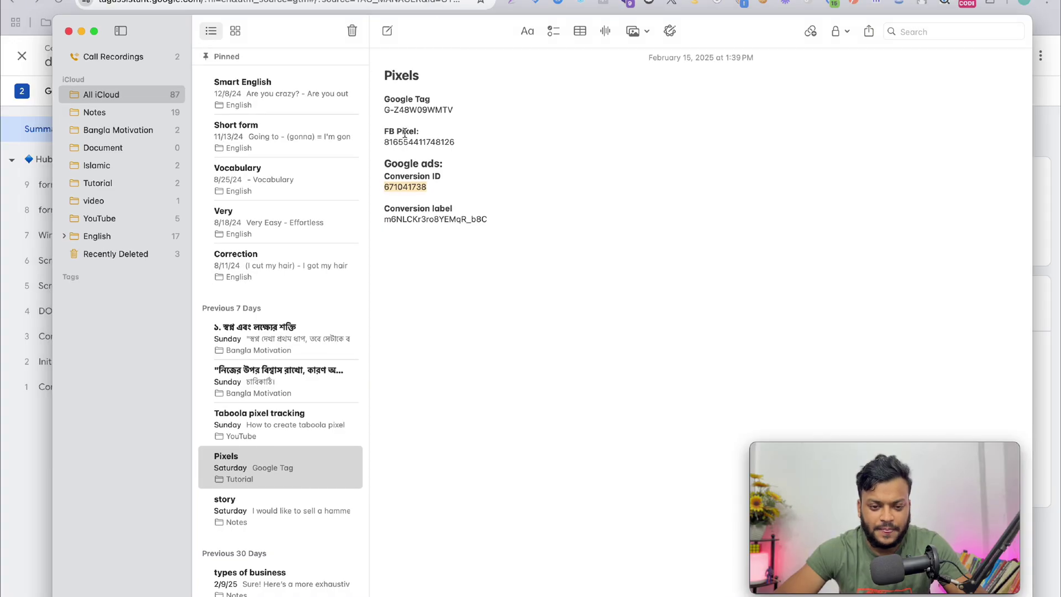
right_click(400, 188)
click(423, 230)
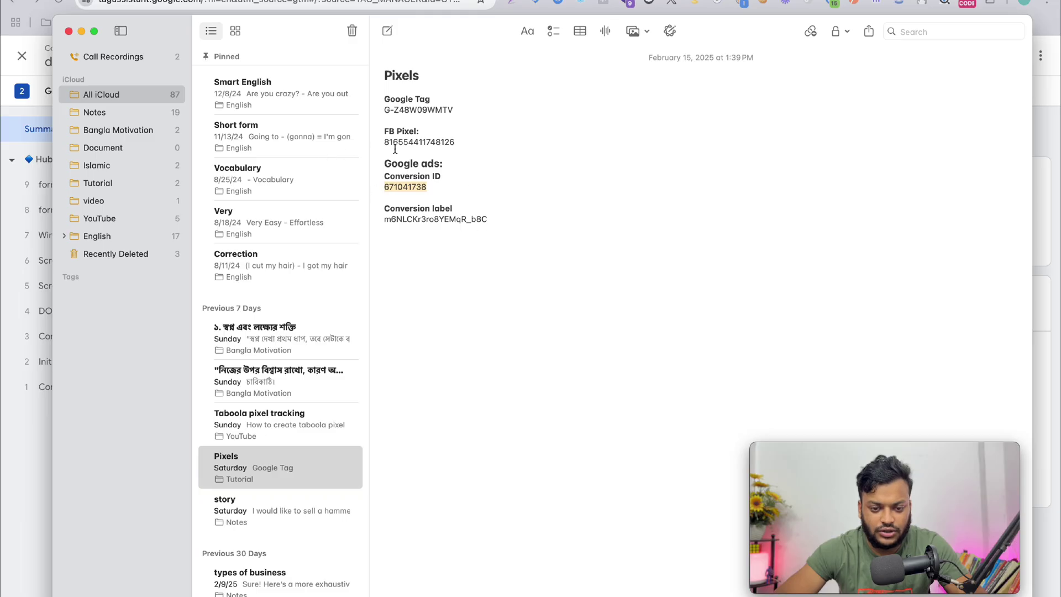
key(super+Tab)
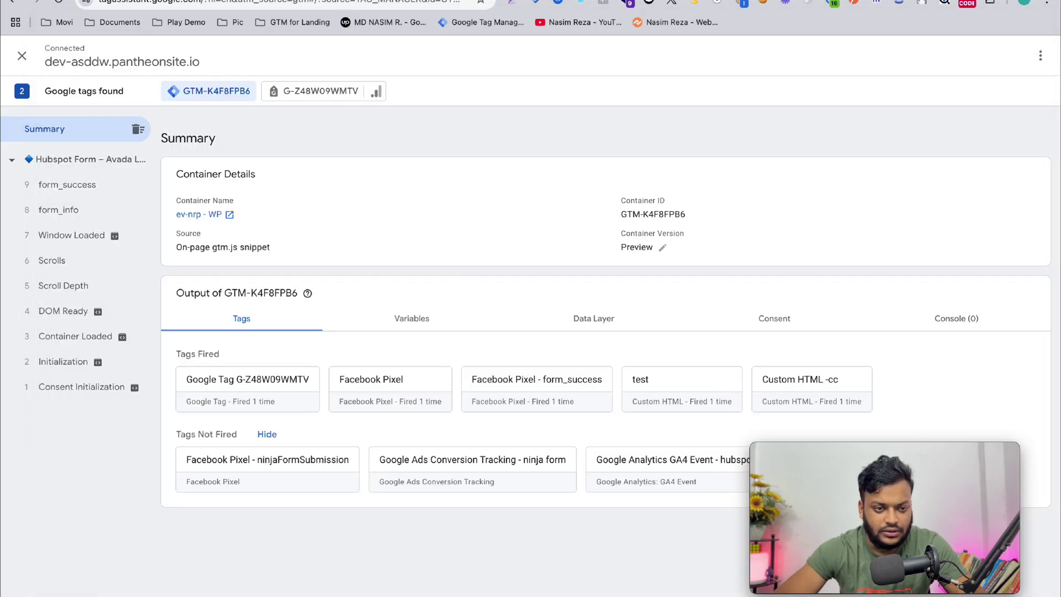
key(ctrl+Tab)
Create a new Google Ads Conversion Tracking tag and save the suggested Conversion Linker tag.
click(49, 215)
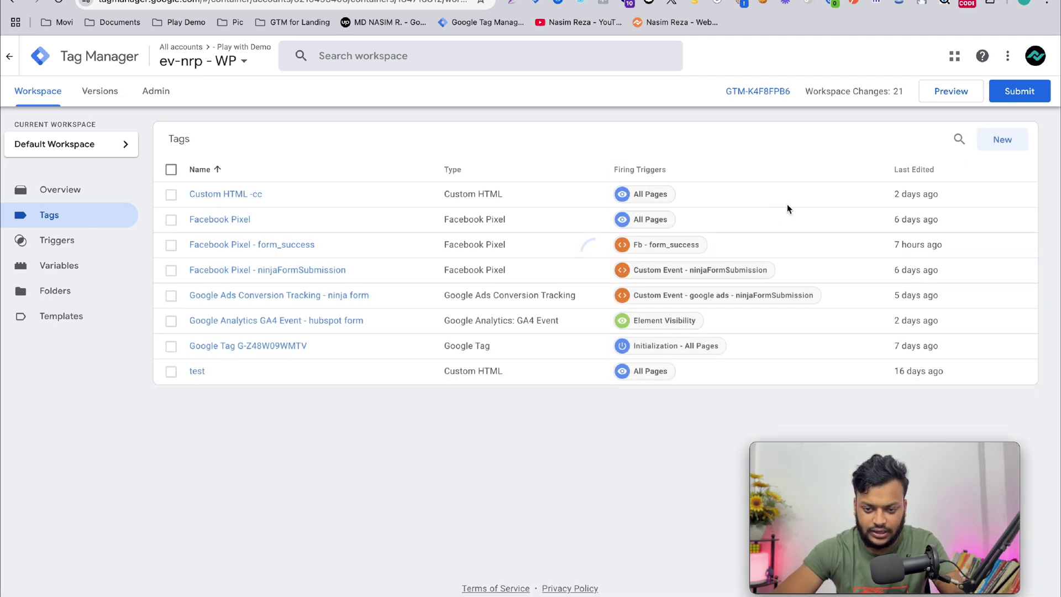
click(987, 148)
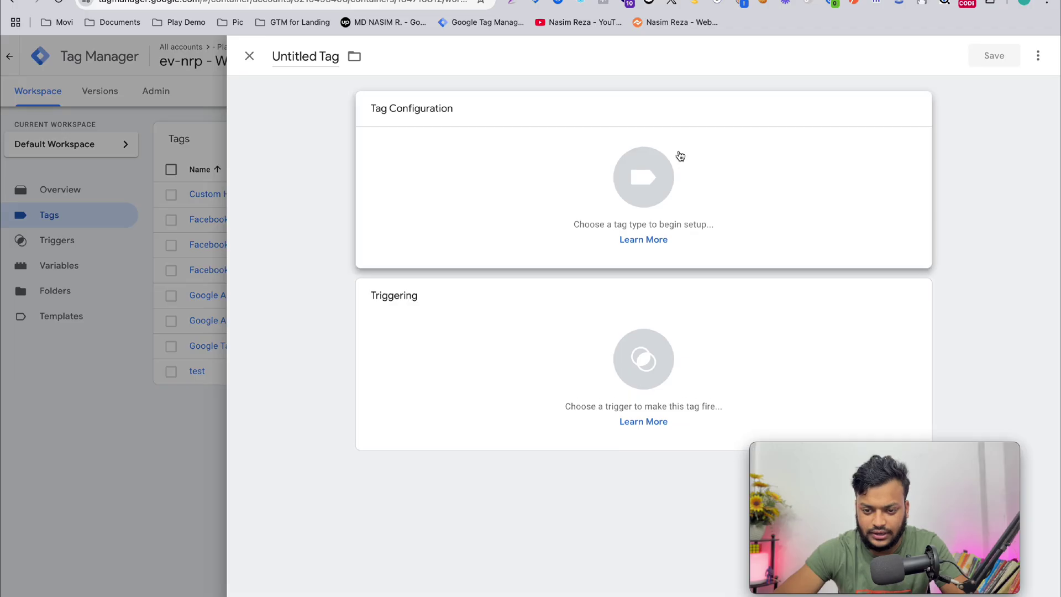
click(680, 156)
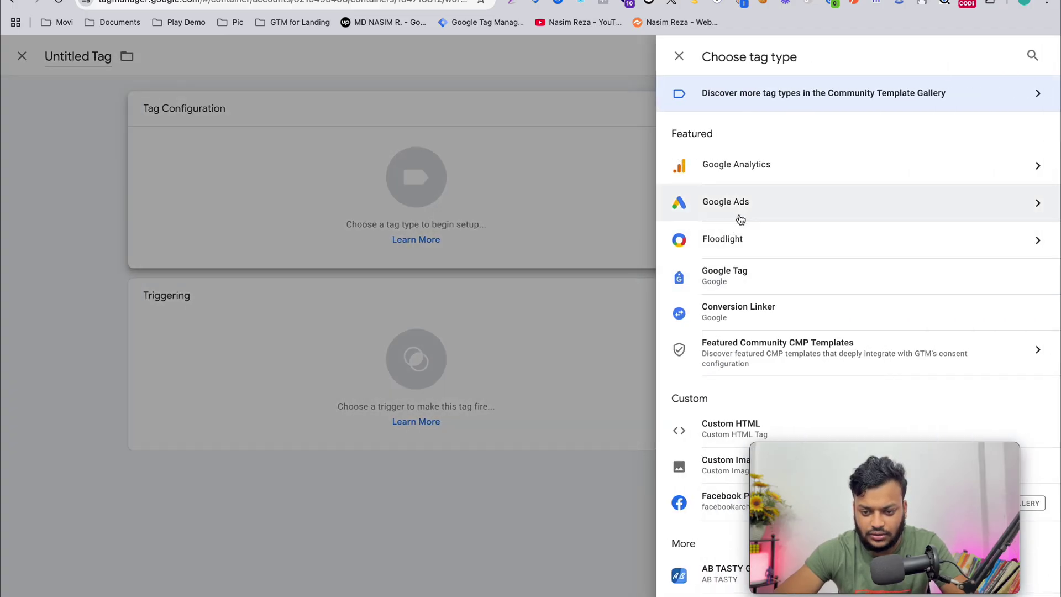
click(739, 215)
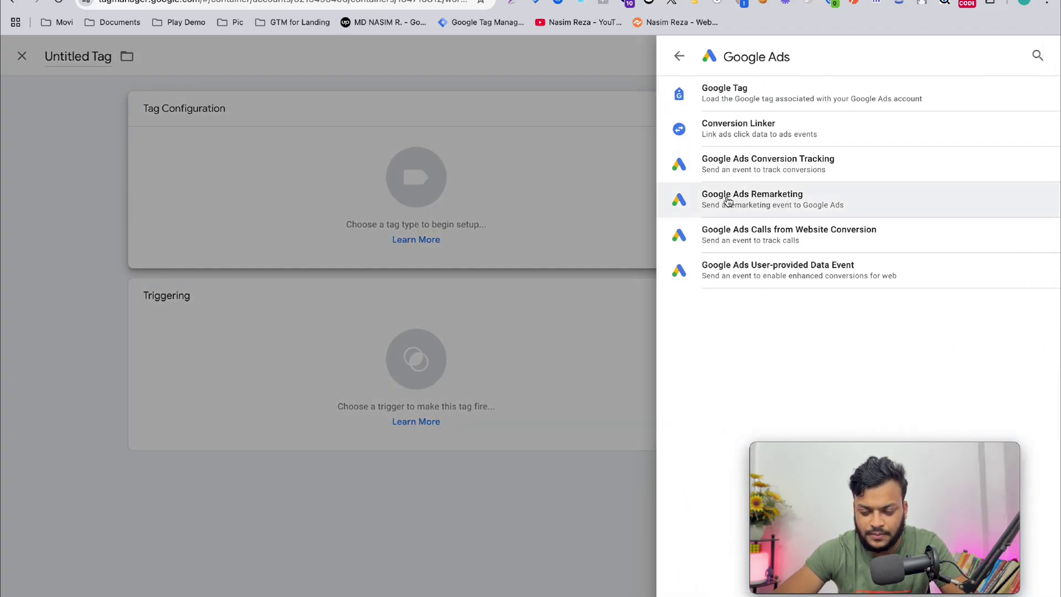
click(760, 167)
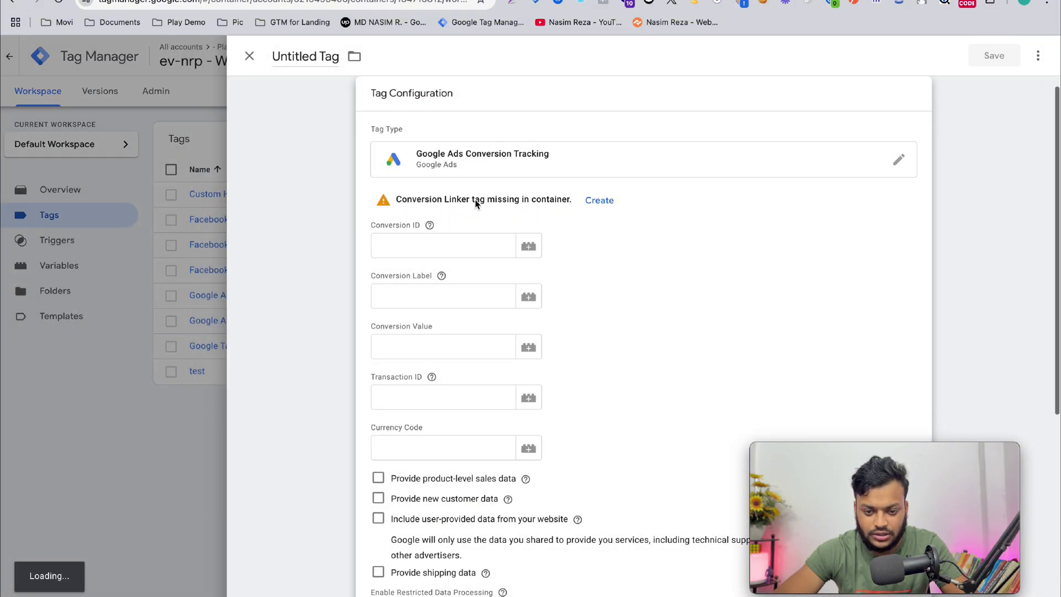
click(601, 202)
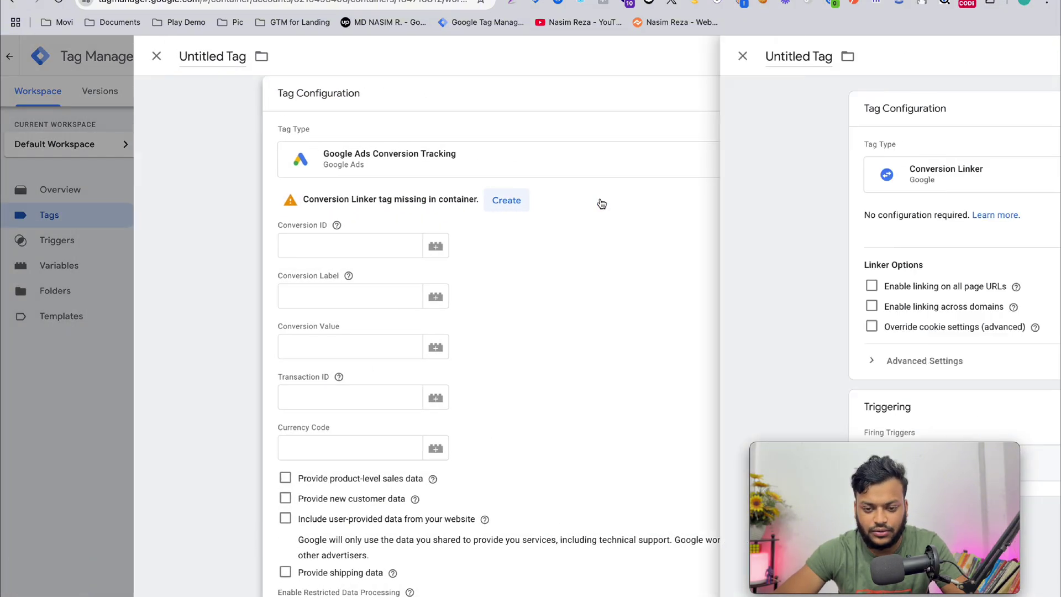
click(977, 60)
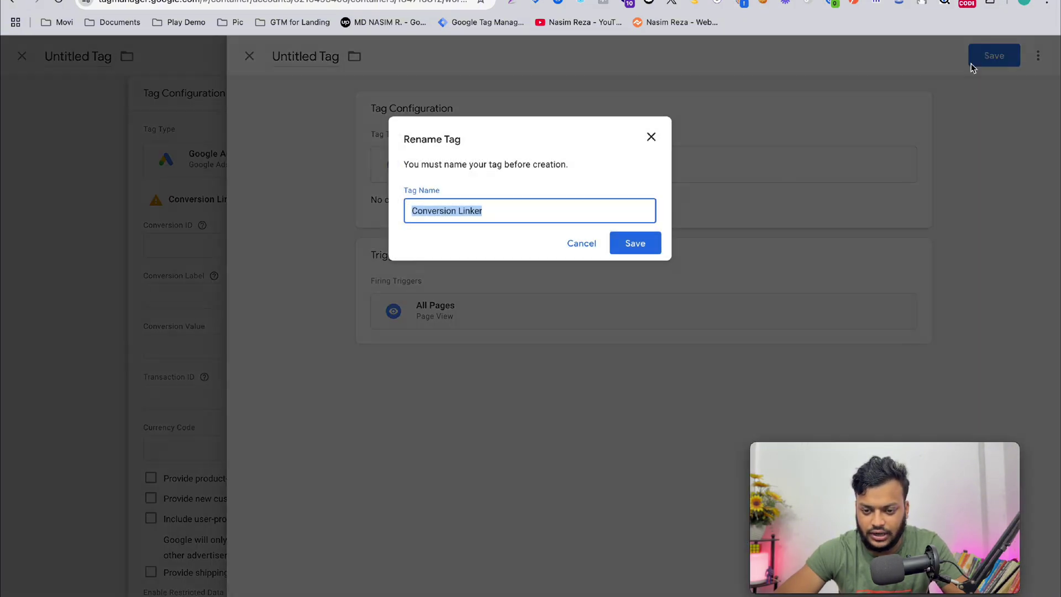
click(641, 241)
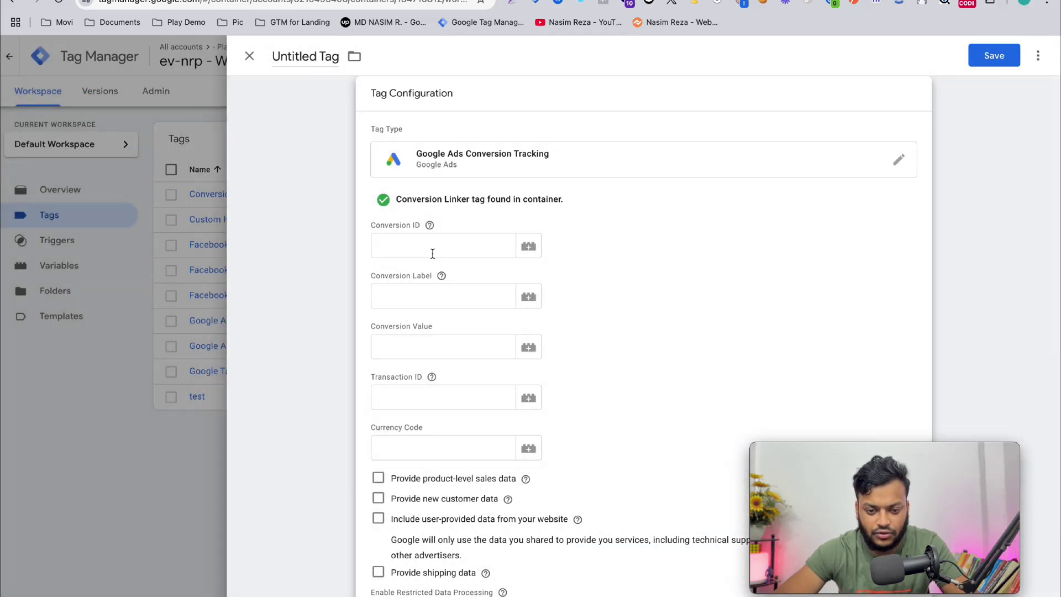
Paste the Conversion ID, then select the conversion label in the Pixels note.
click(433, 253)
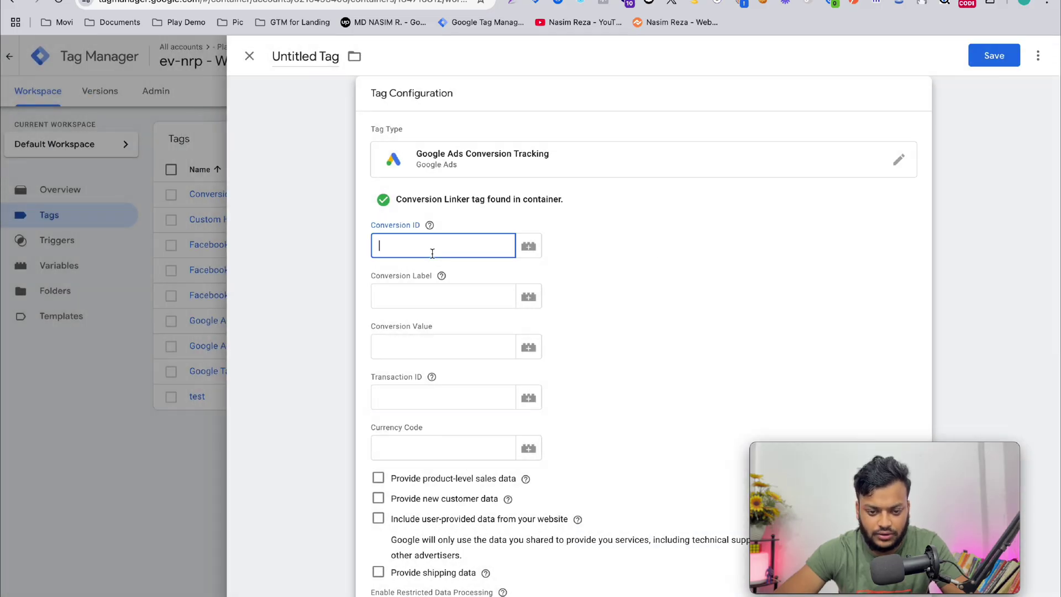
key(ctrl+v)
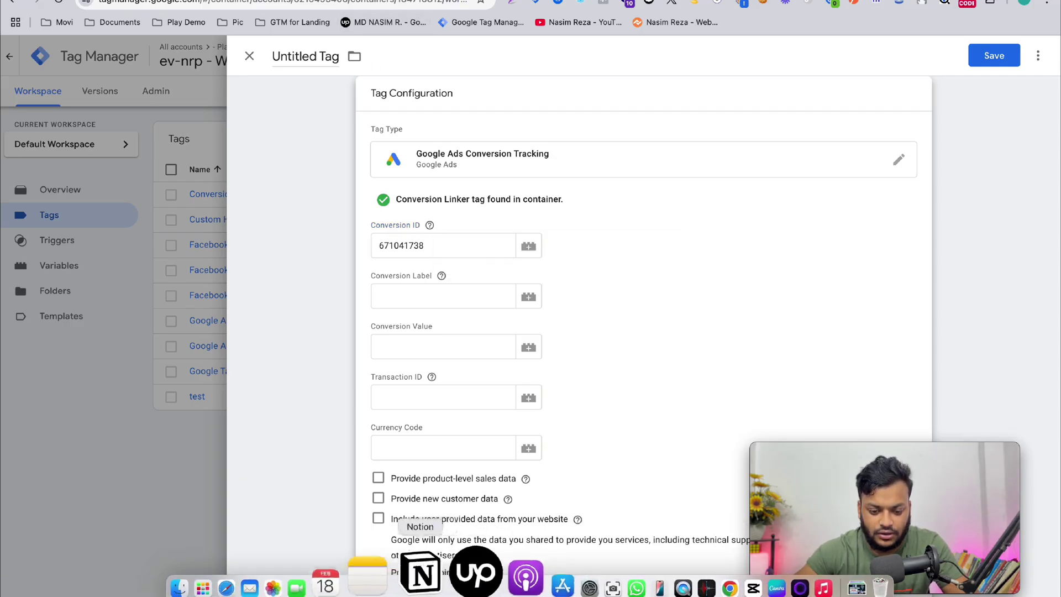
click(415, 584)
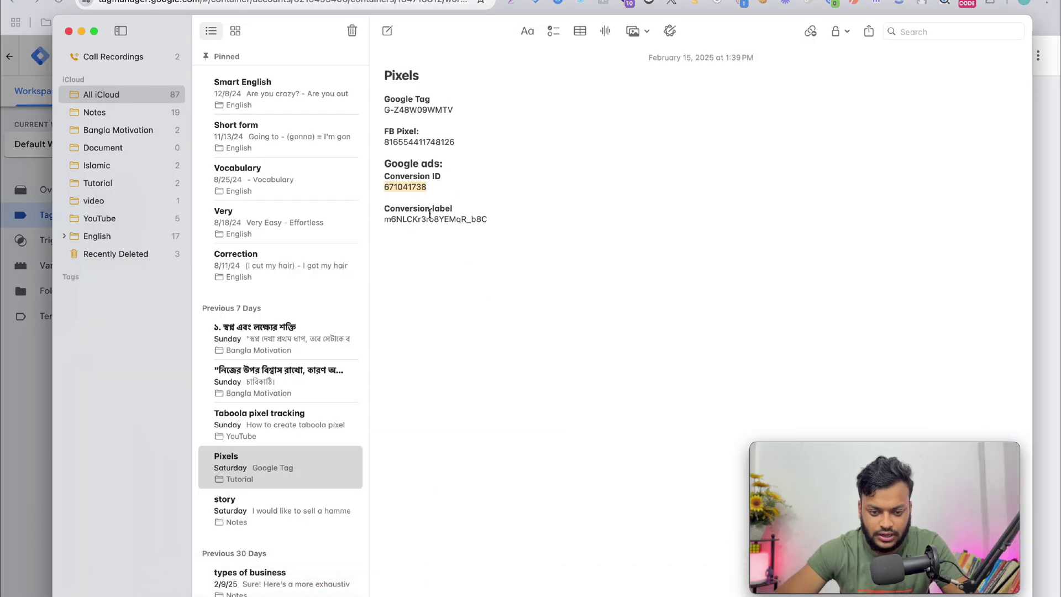
triple_click(430, 215)
double_click(430, 215)
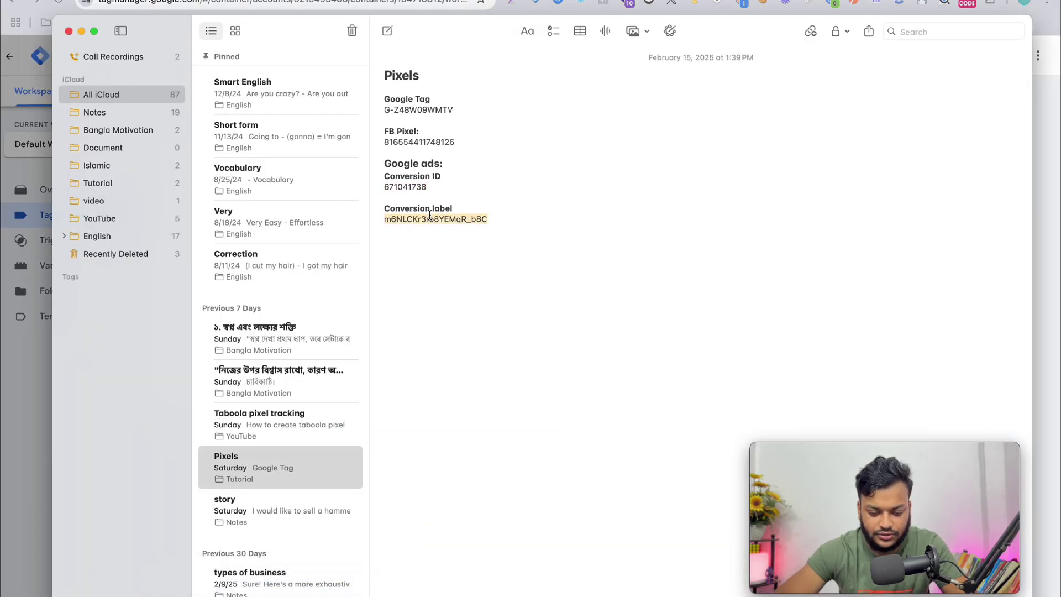
key(super+Tab)
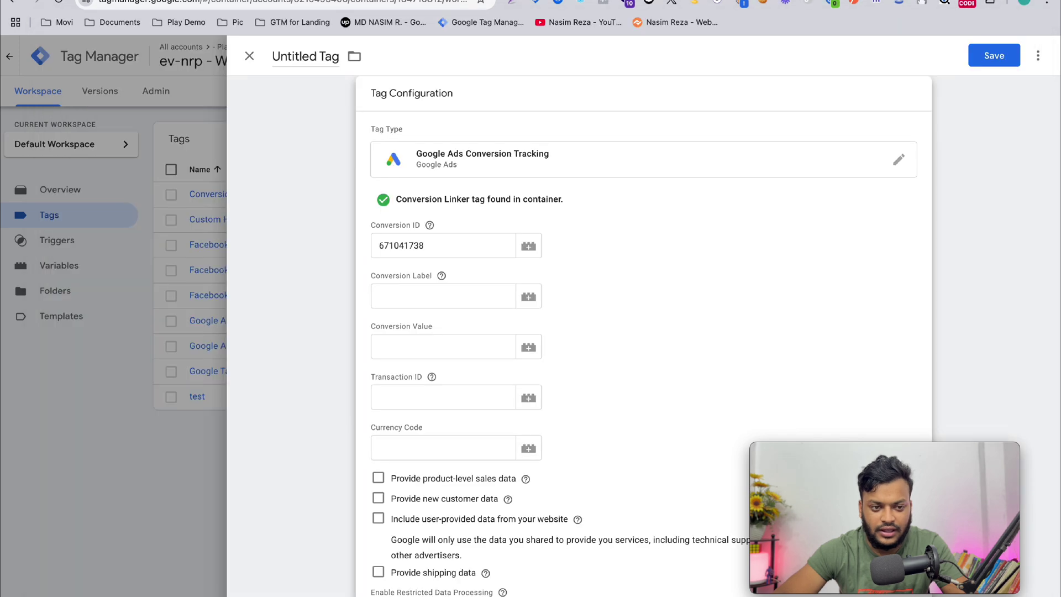
Paste the conversion label into the tag's Conversion Label field.
scroll(432, 321, down, 1)
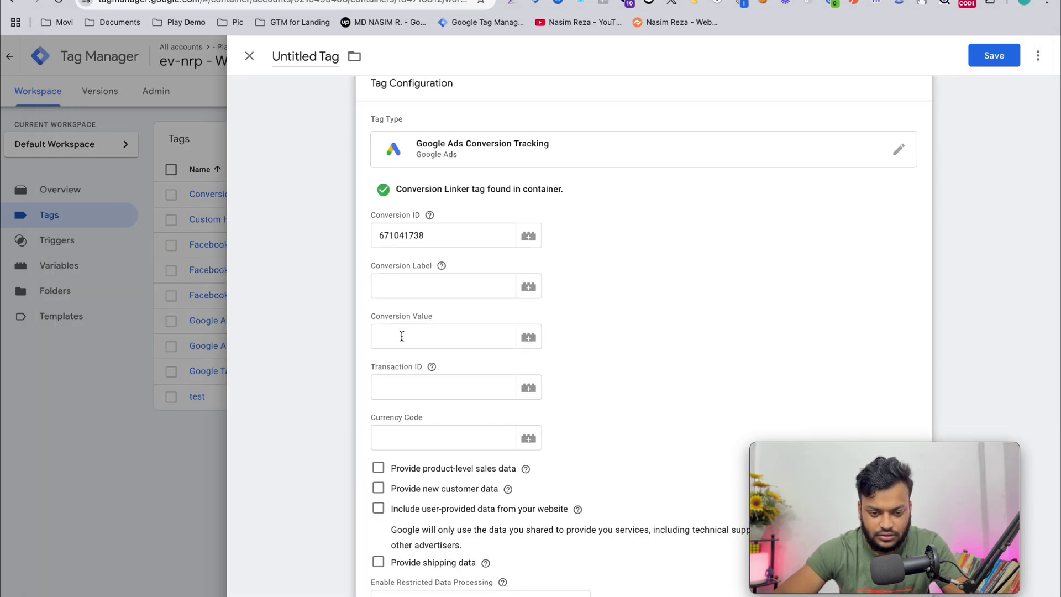
click(402, 336)
click(408, 292)
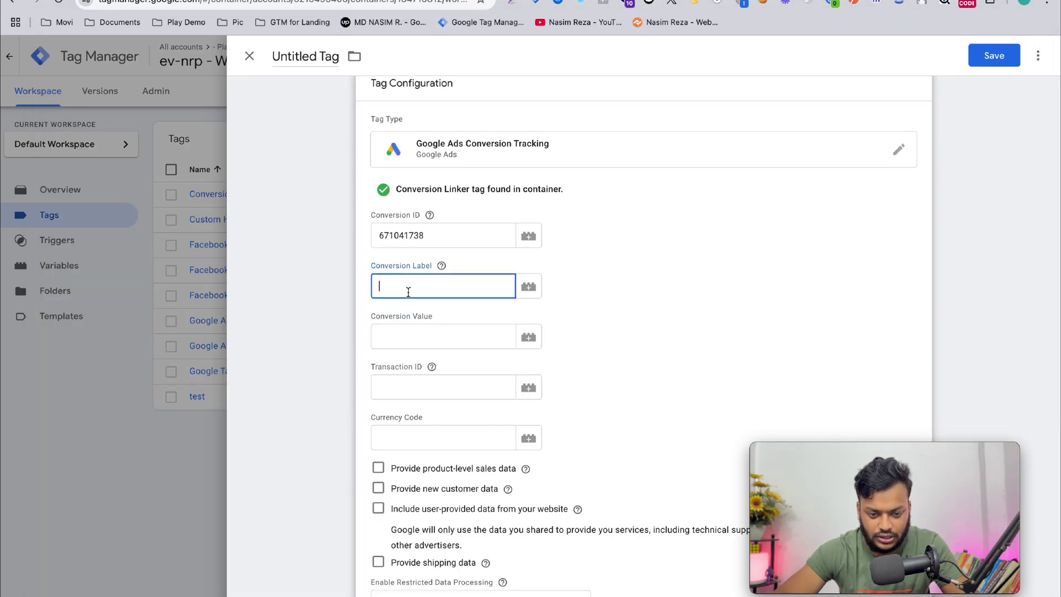
key(super+v)
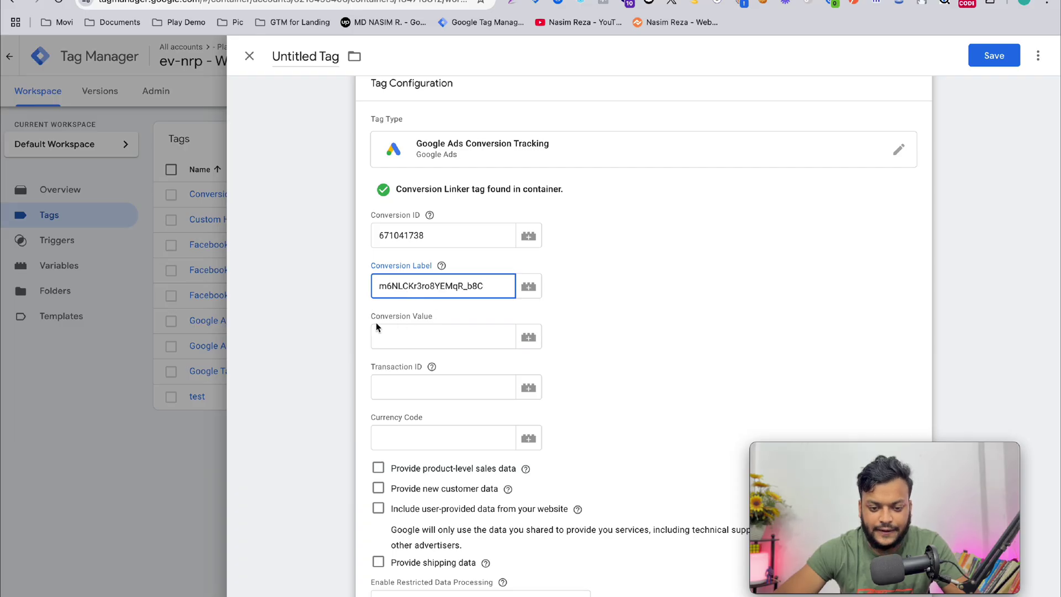
click(398, 320)
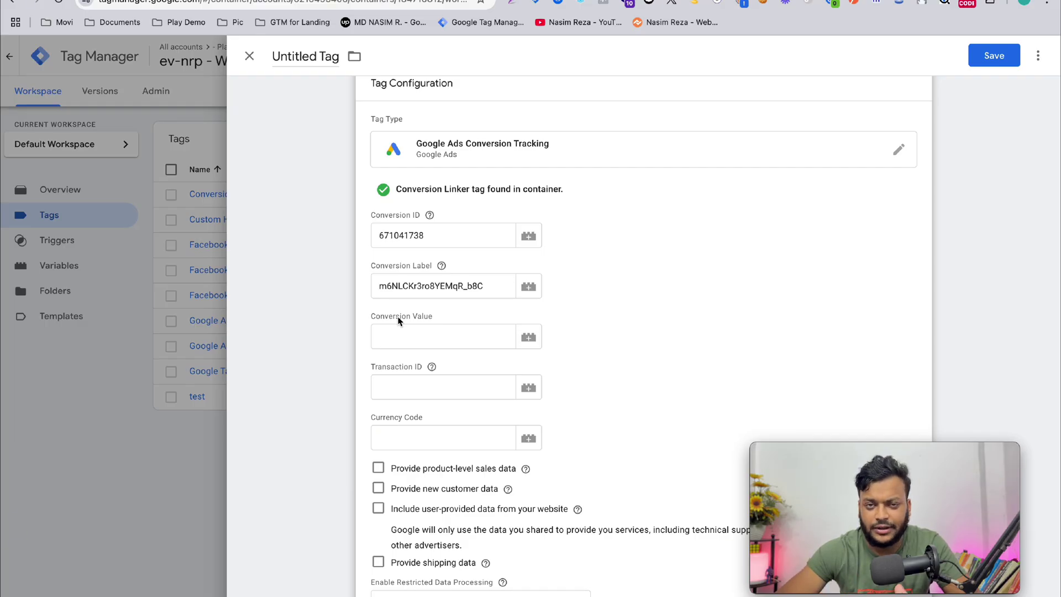
scroll(398, 319, down, 3)
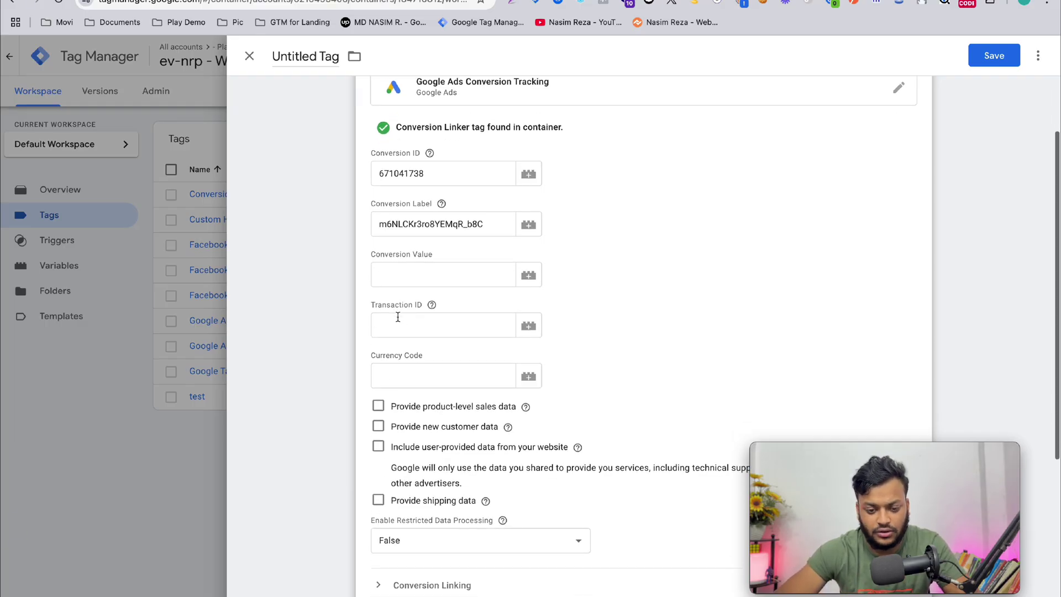
scroll(398, 316, down, 2)
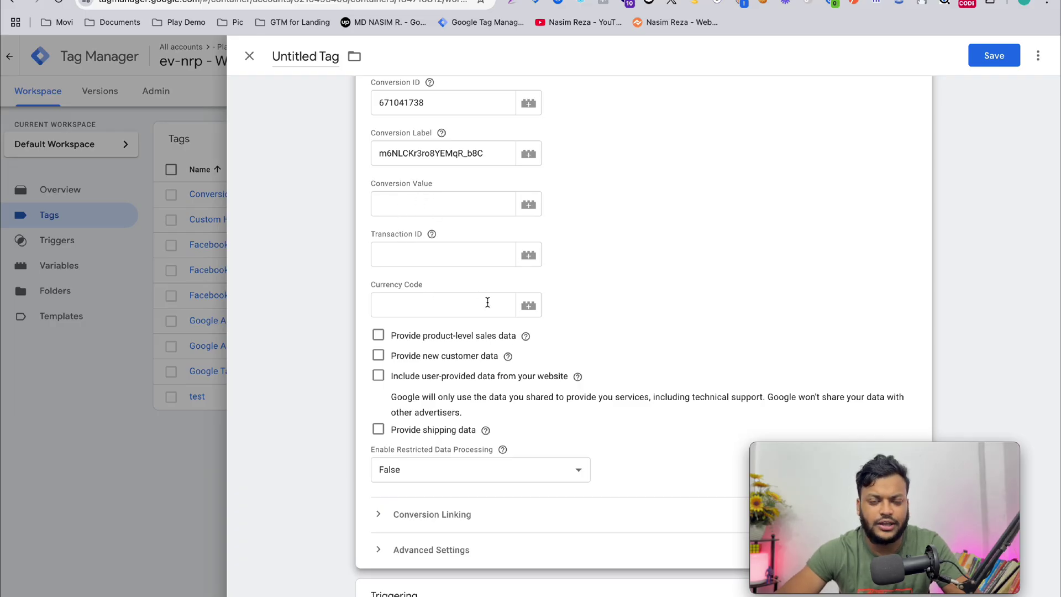
scroll(487, 301, down, 3)
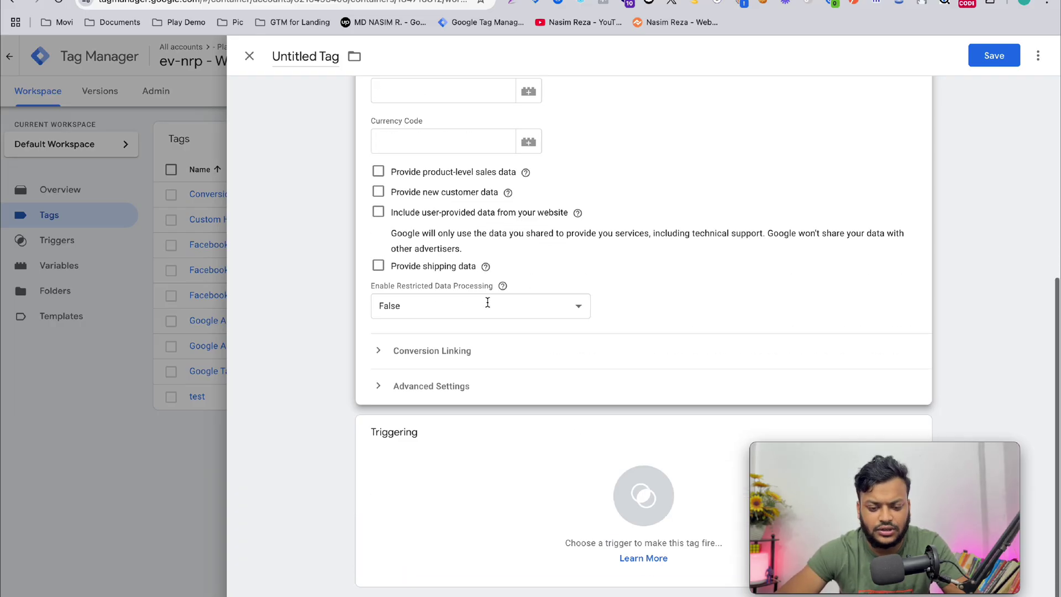
Choose form_success as the tag's firing trigger and open its settings.
click(414, 488)
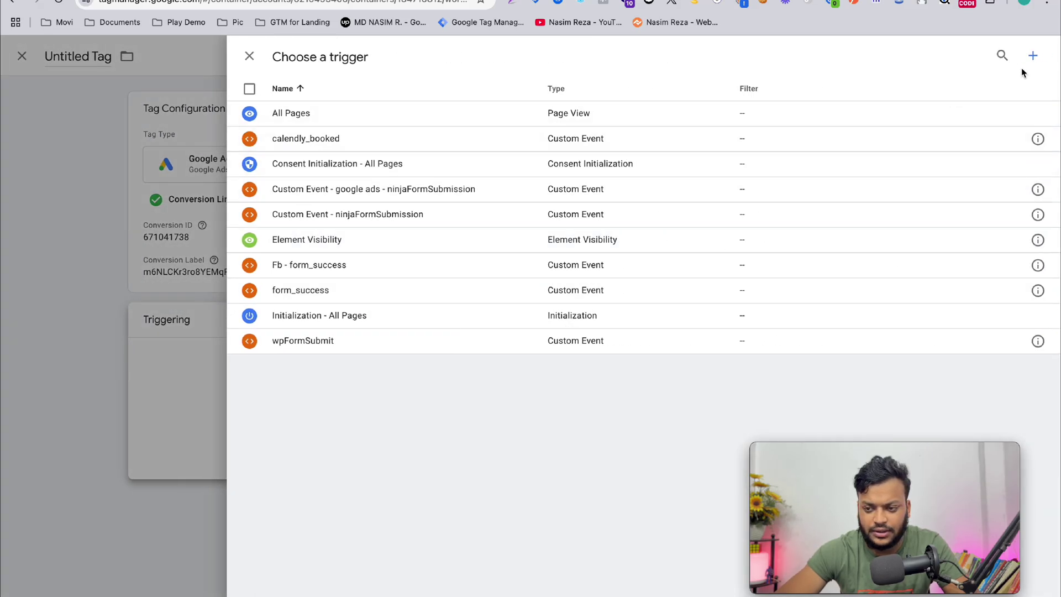
click(356, 293)
click(480, 383)
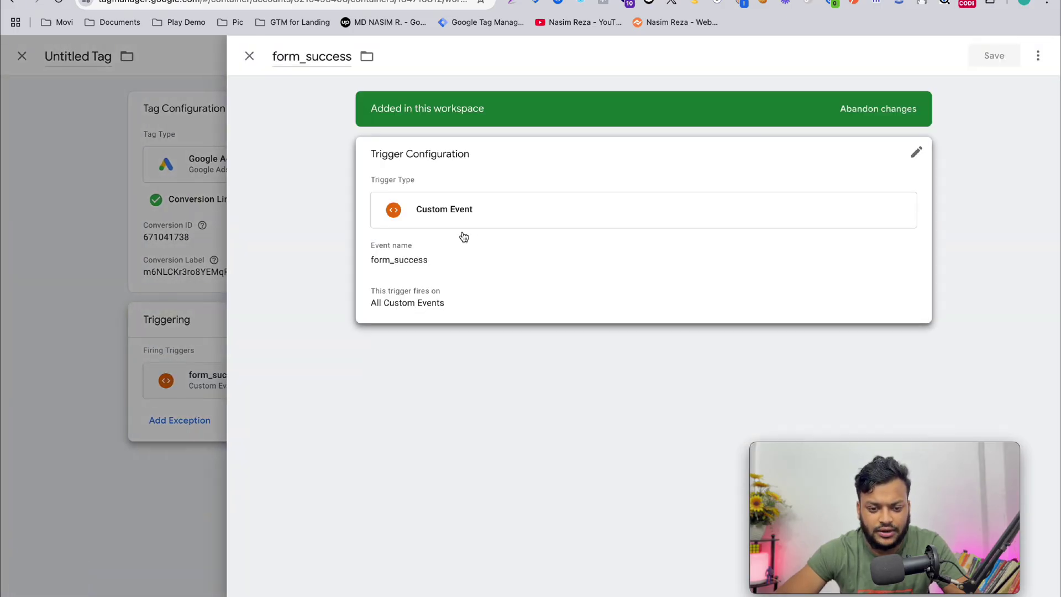
click(488, 260)
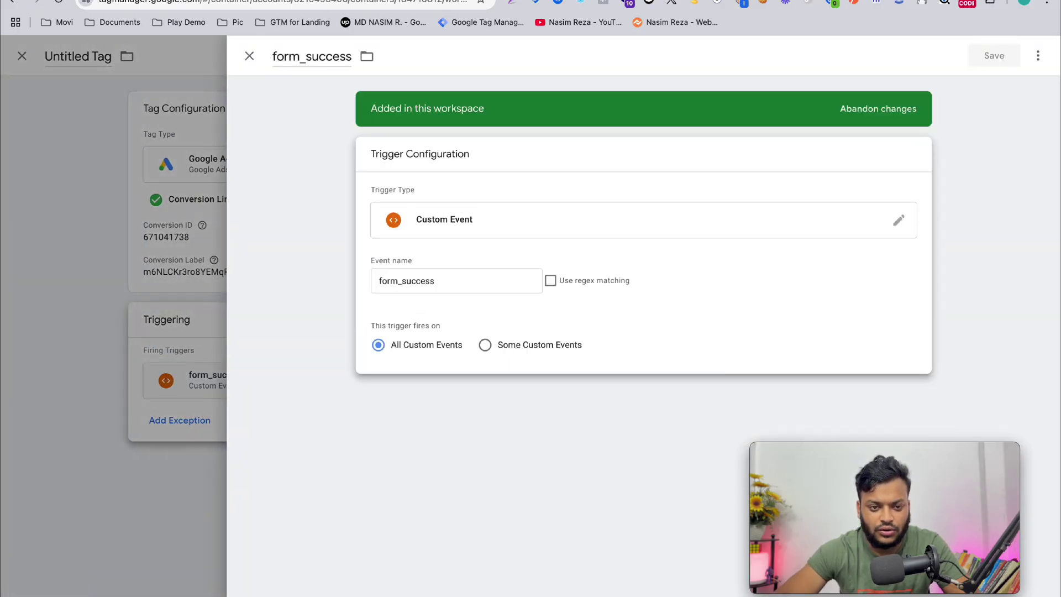
Check the form_success event name in Tag Assistant's data layer, then close the trigger panel.
key(ctrl+Tab)
click(105, 188)
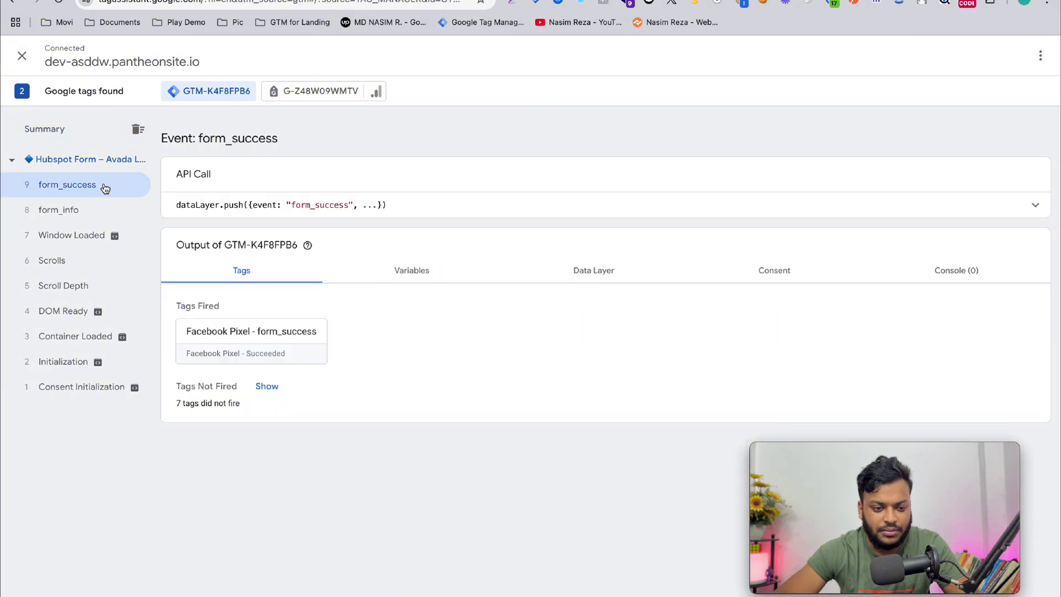
double_click(291, 205)
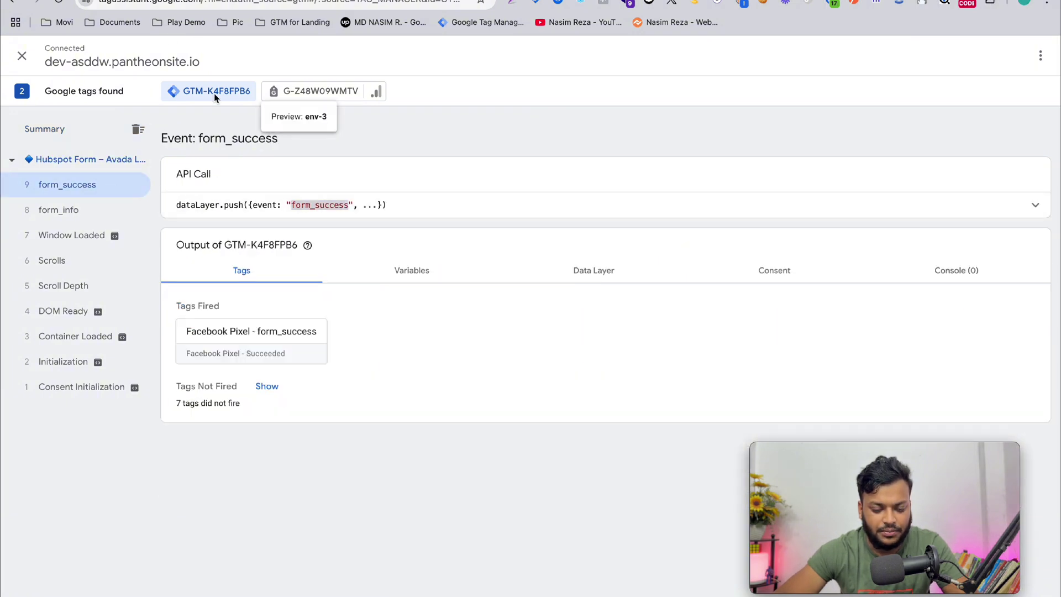
key(ctrl+shift+Tab)
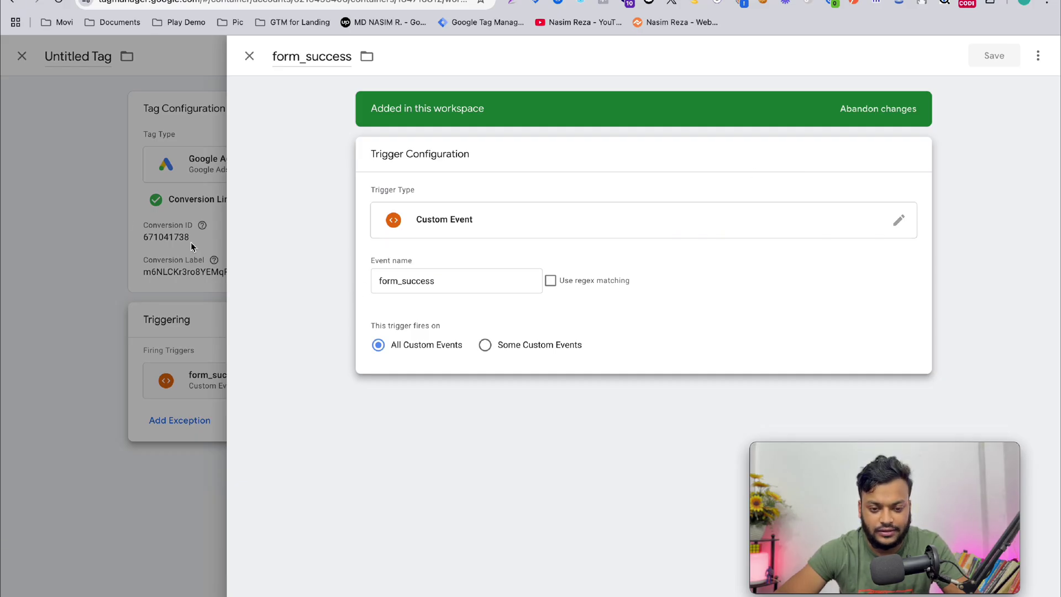
click(116, 198)
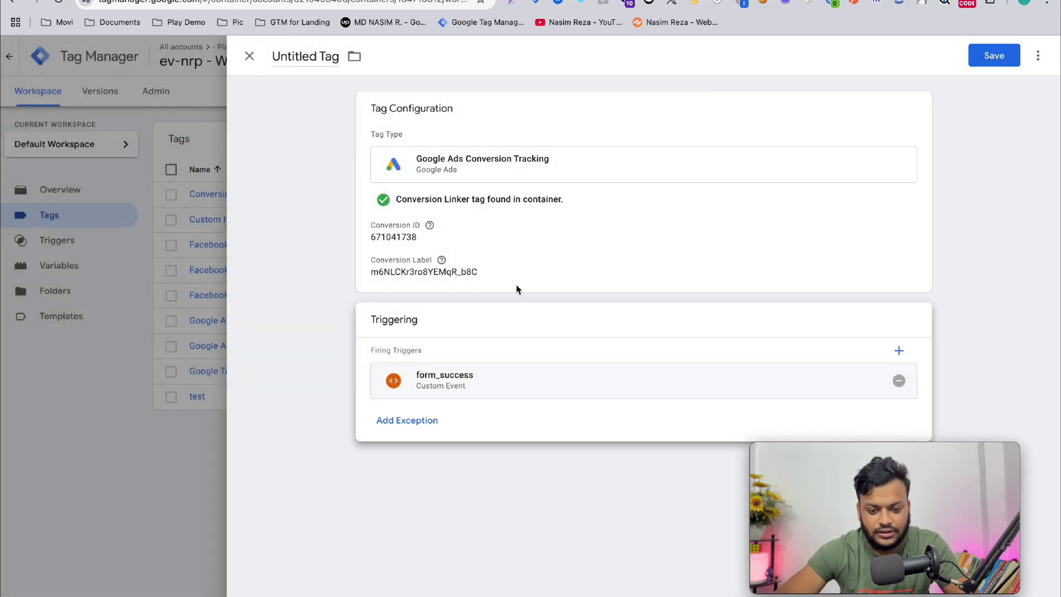
Save the tag under the name 'Google Ads Conversion Tracking - form submit'.
click(970, 55)
click(592, 216)
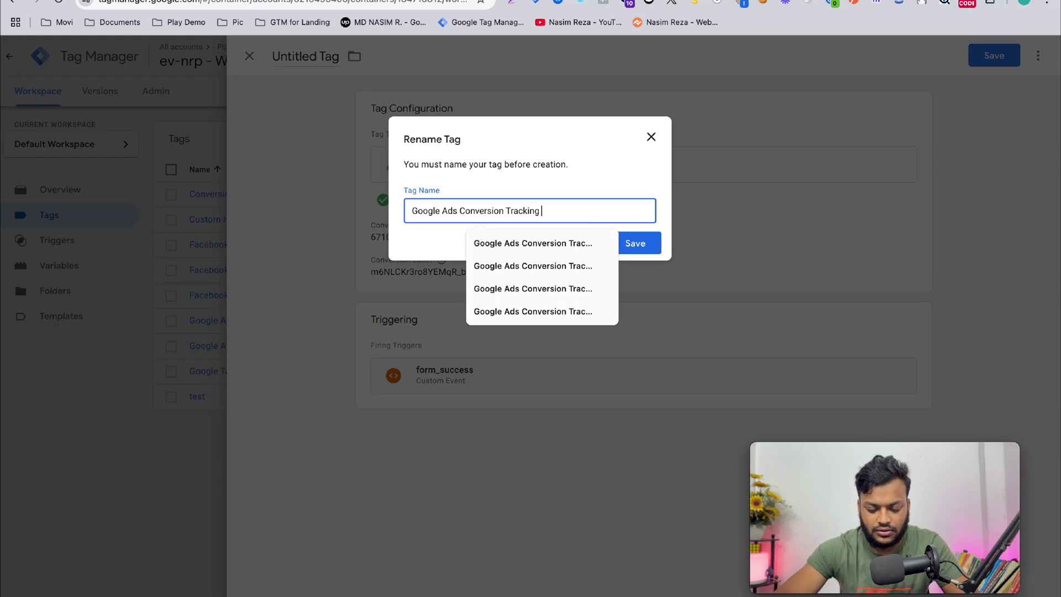
text(m6NLCKr3ro8YEMqR_b8C)
key(super+z)
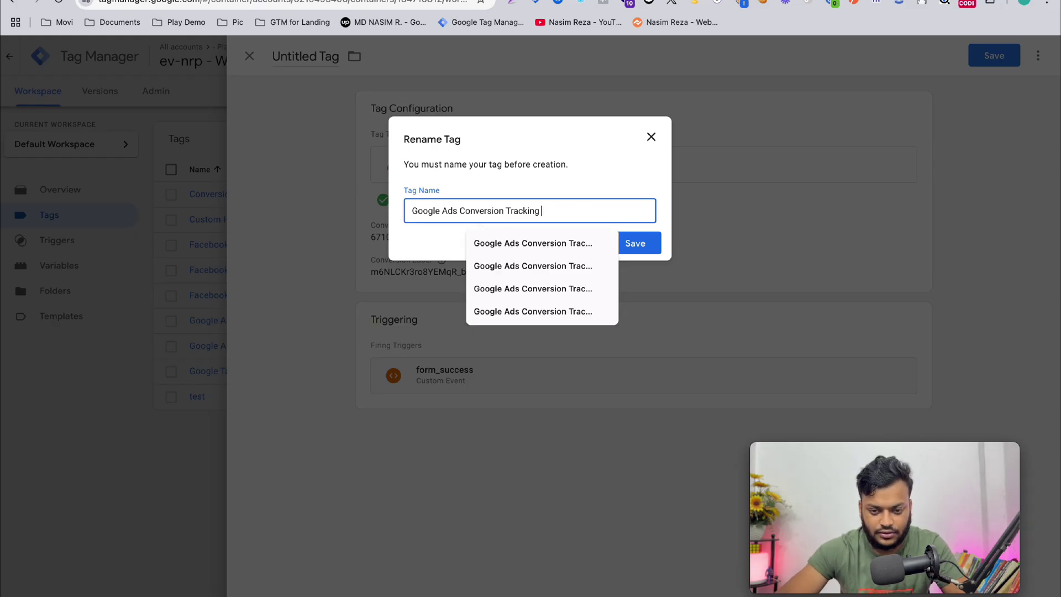
text(form submit)
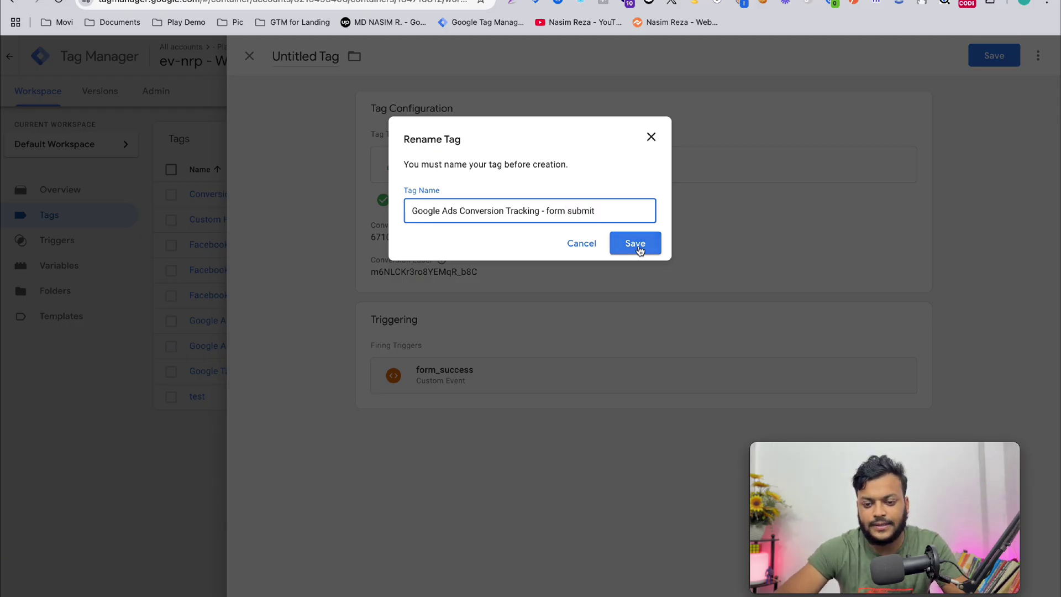
click(638, 245)
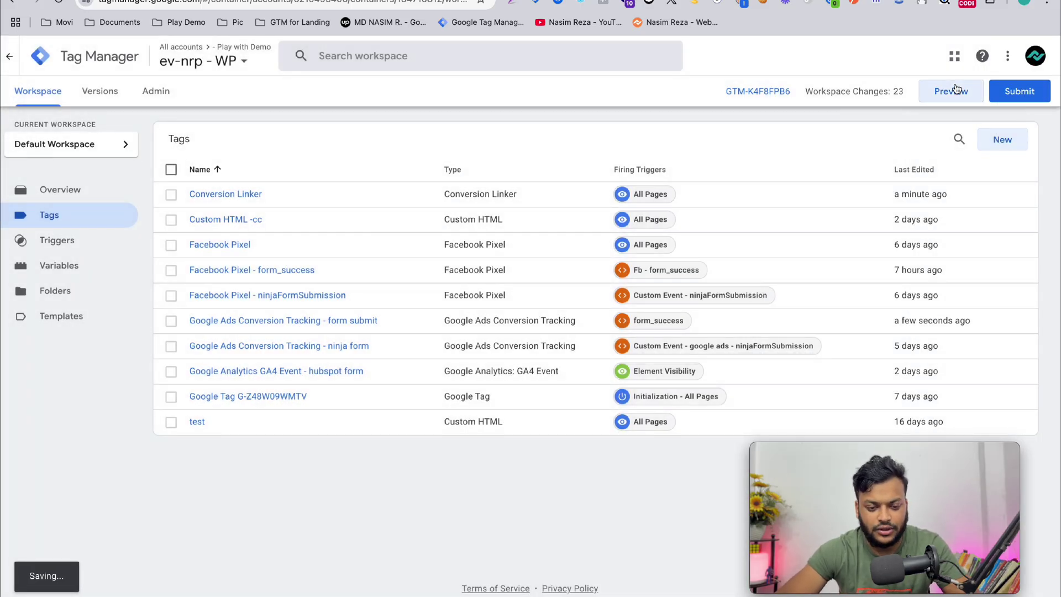
Start a new preview session, continue past the connection notice, and return to the form page.
click(956, 90)
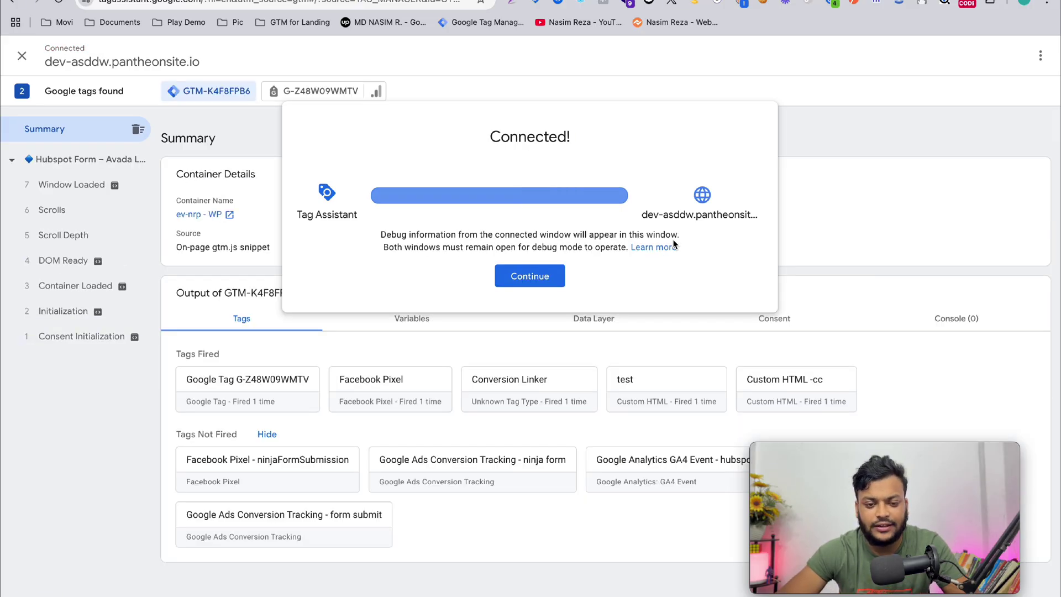
click(526, 278)
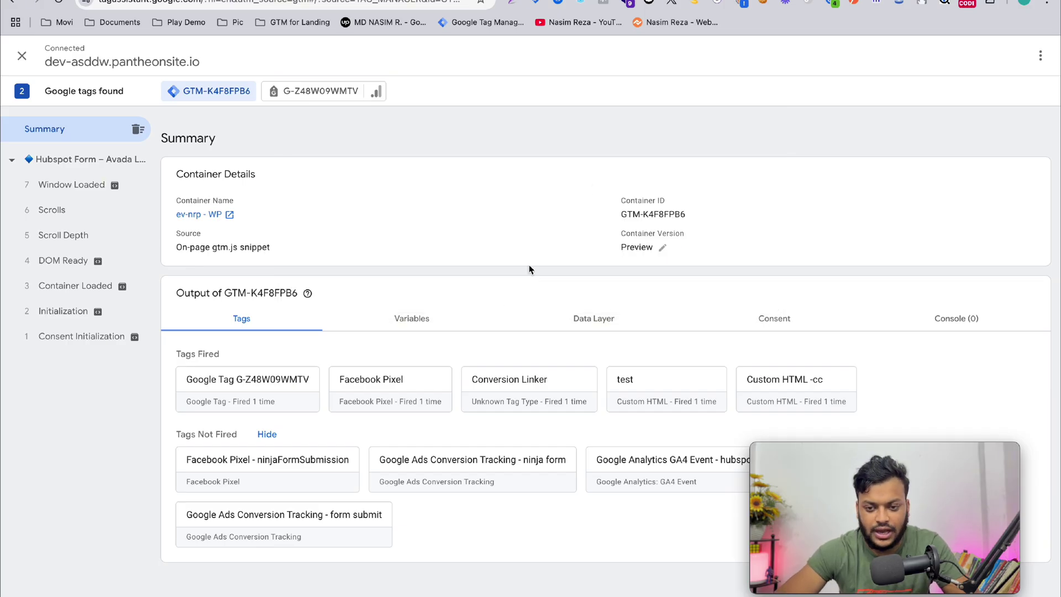
key(super+grave)
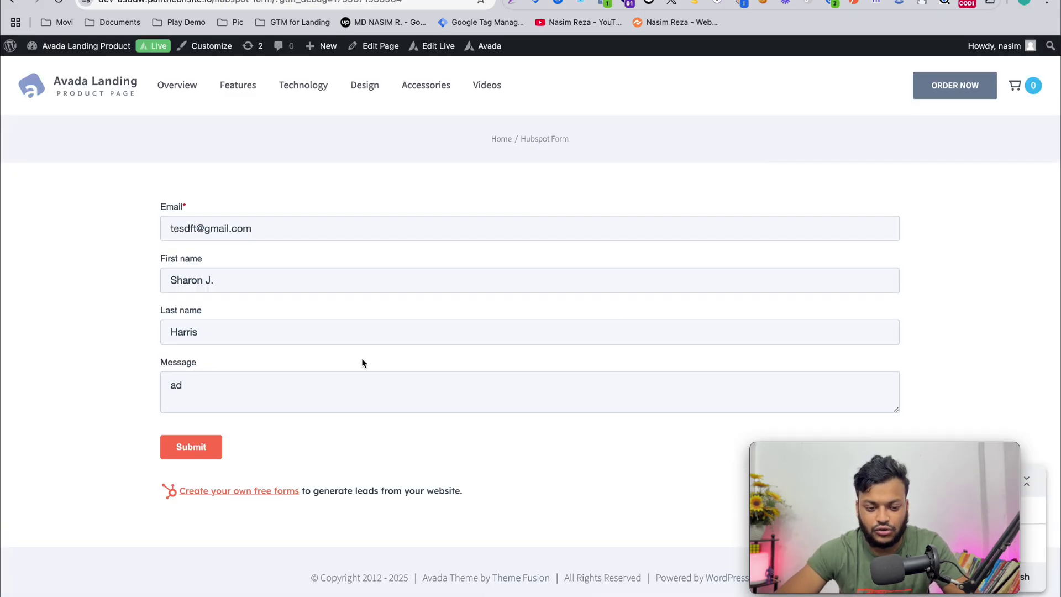
Submit the form and confirm the form submit tag fired on form_success with status Succeeded.
click(186, 456)
key(super+grave)
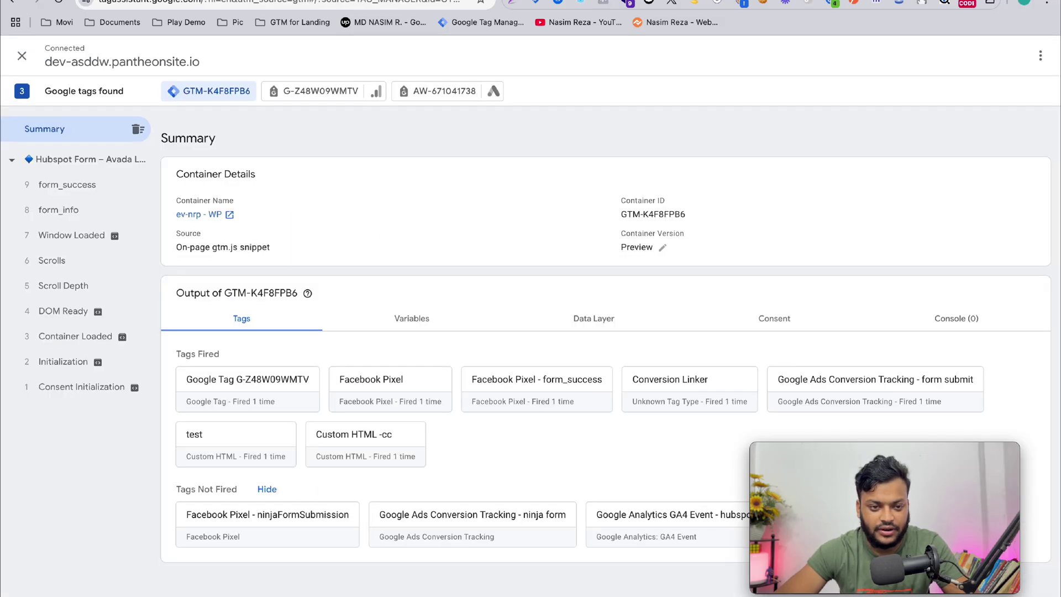
click(66, 185)
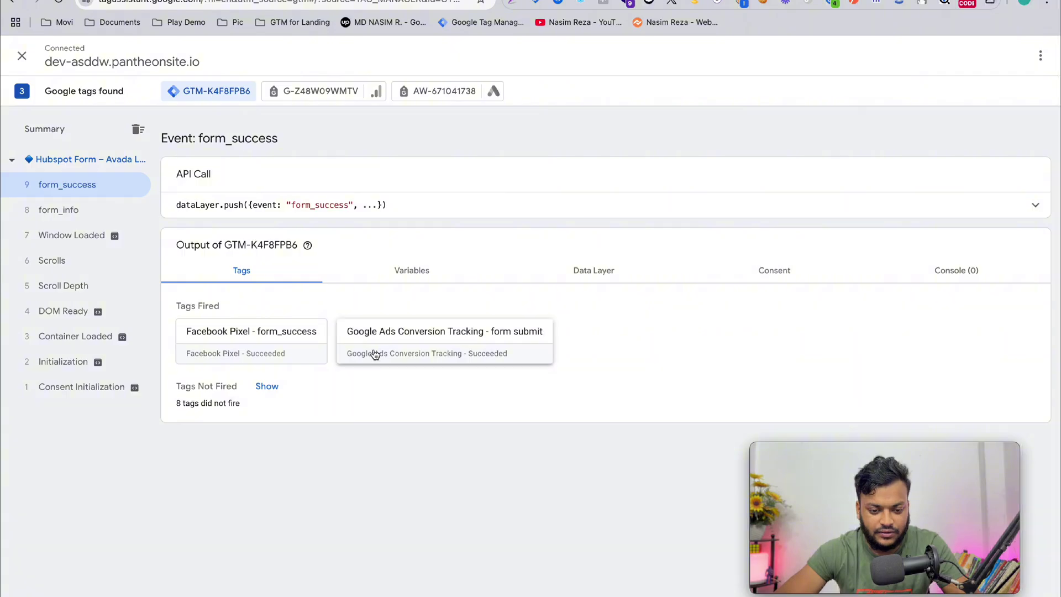
click(417, 346)
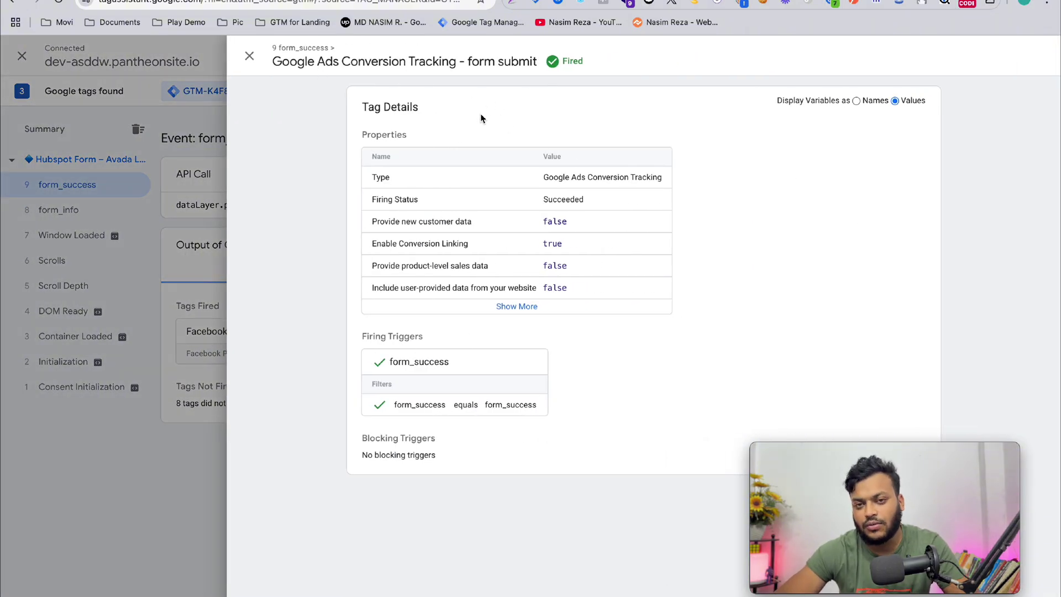
key(ctrl+Tab)
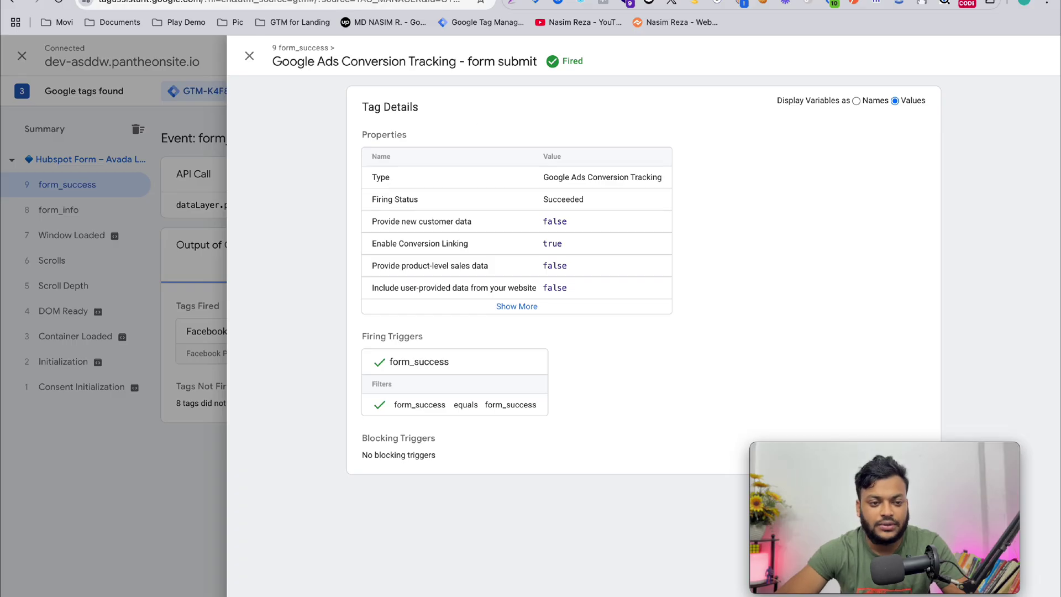